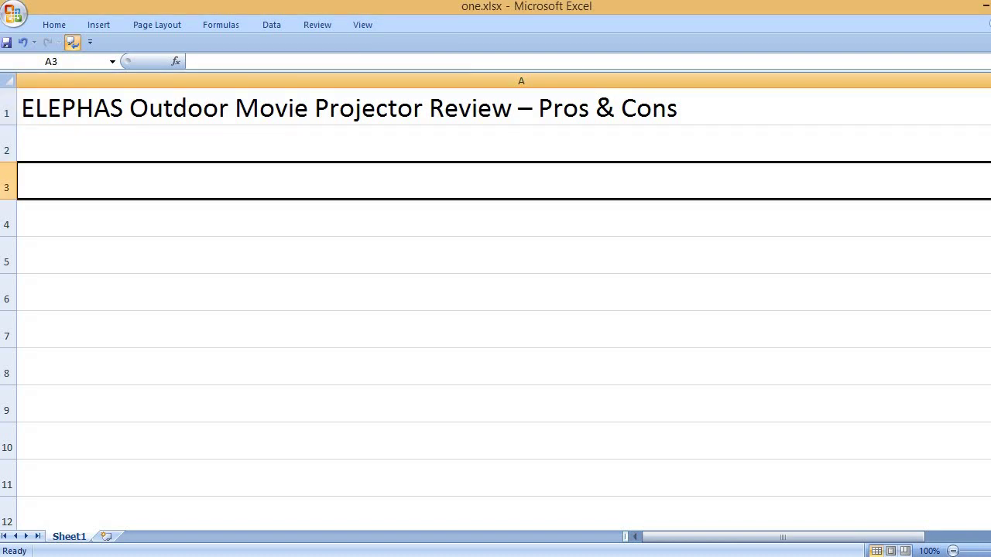
Enter the PROS heading in A3 and 'Amazing picture quality' in A5.
text(PROS)
click(496, 254)
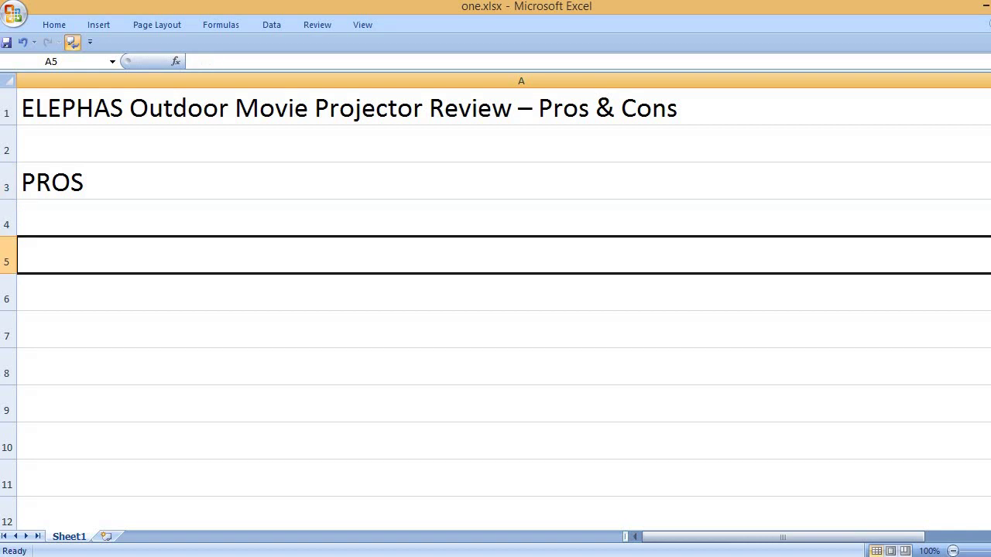
text(Amazing pi)
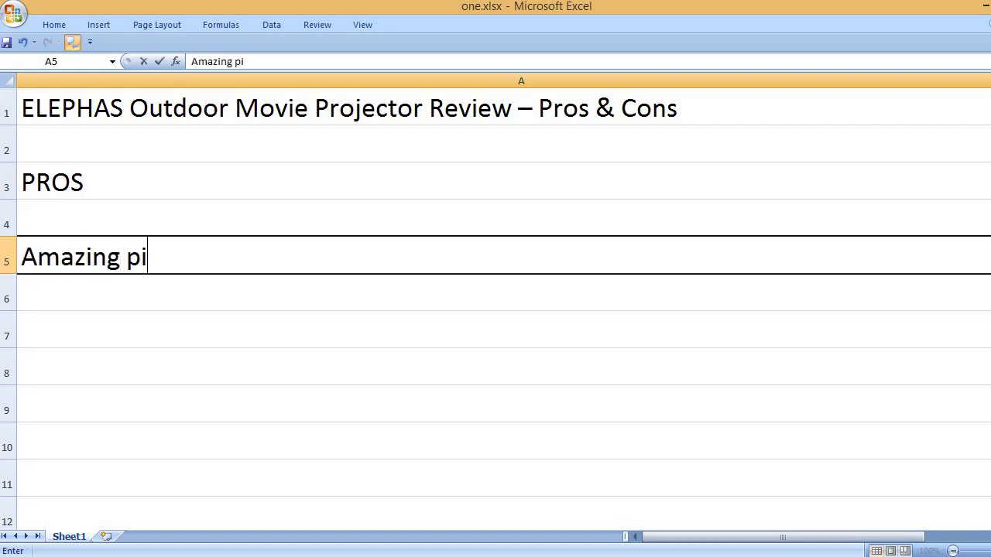
text(cture quality)
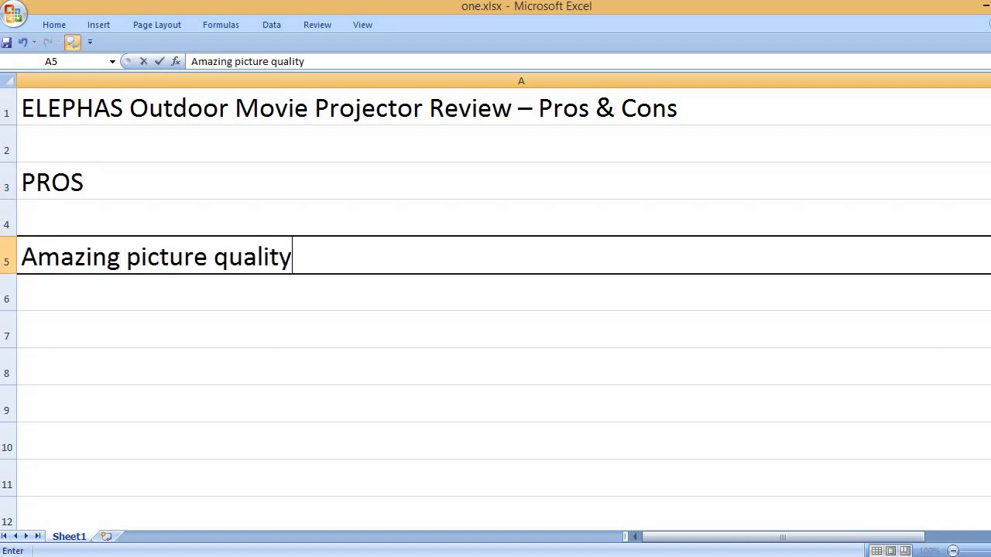
key(Return)
key(Return)
List 'Crisp and clear picture', 'Good audio quality' and 'Easy to setup' in A7, A9 and A11.
text(Crisp a)
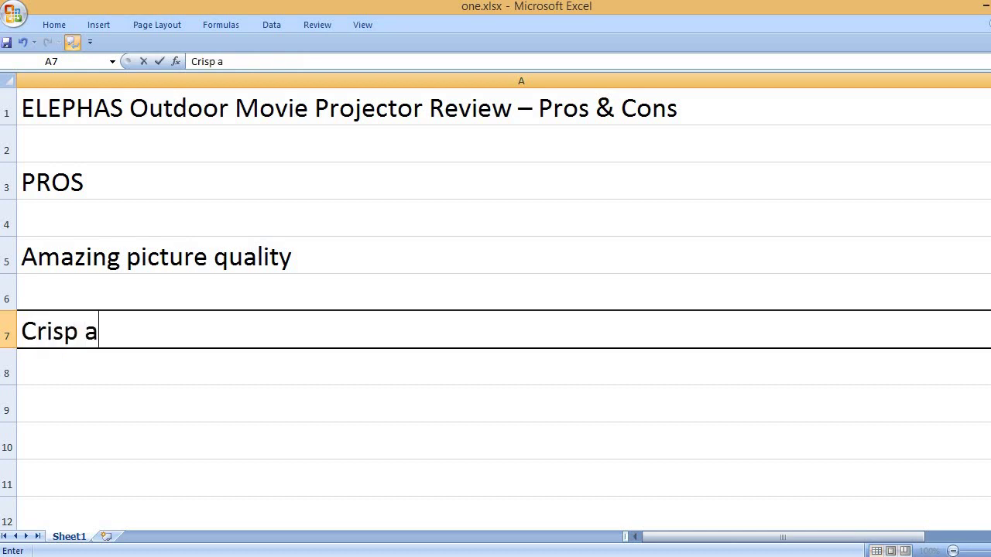
text(nd clear pictur)
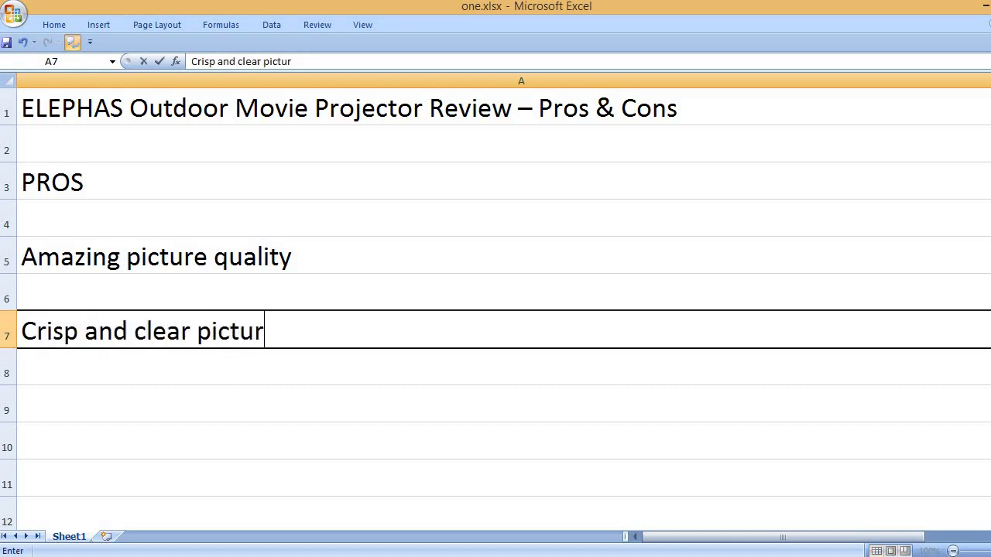
text(e)
key(Return)
key(Return)
text(Good)
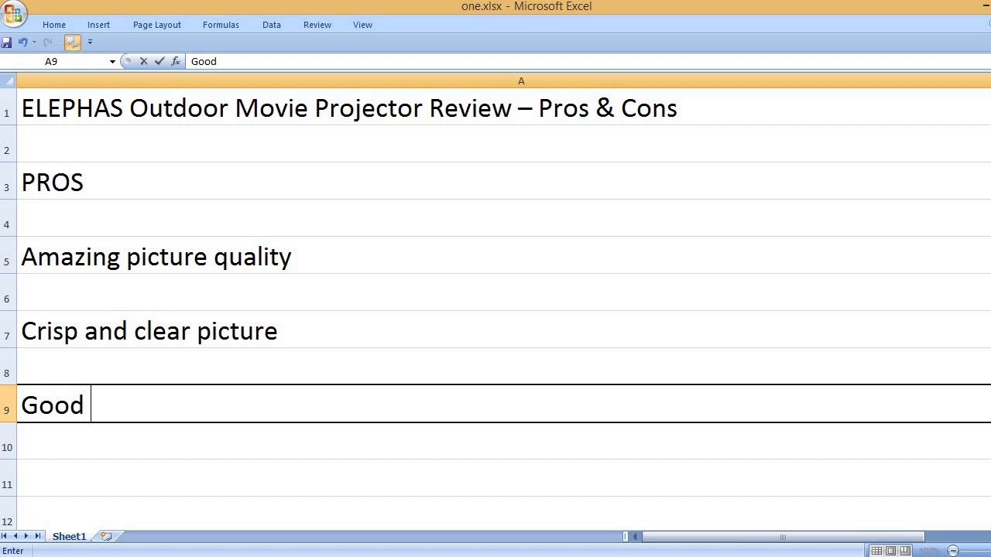
text( audio quality)
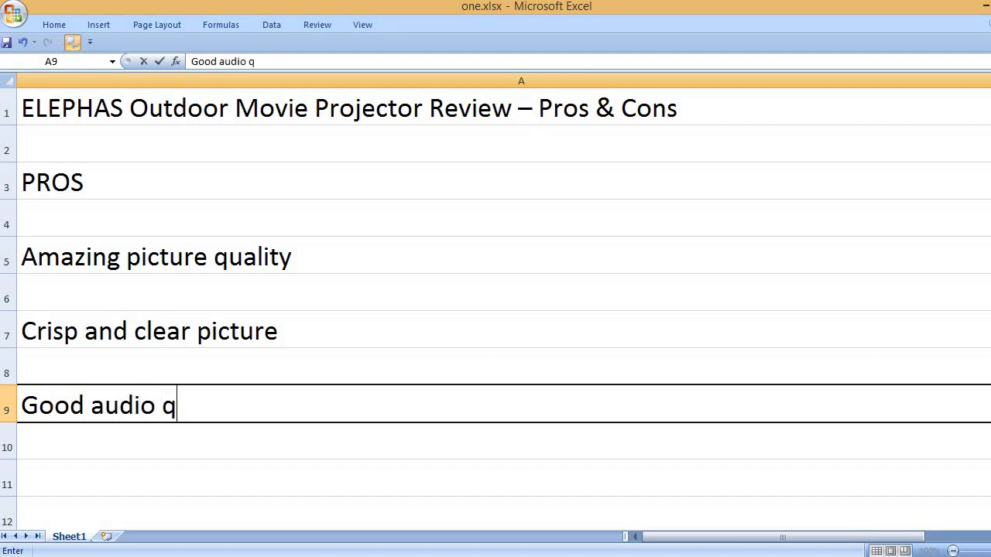
key(Return)
key(Return)
text(Eas)
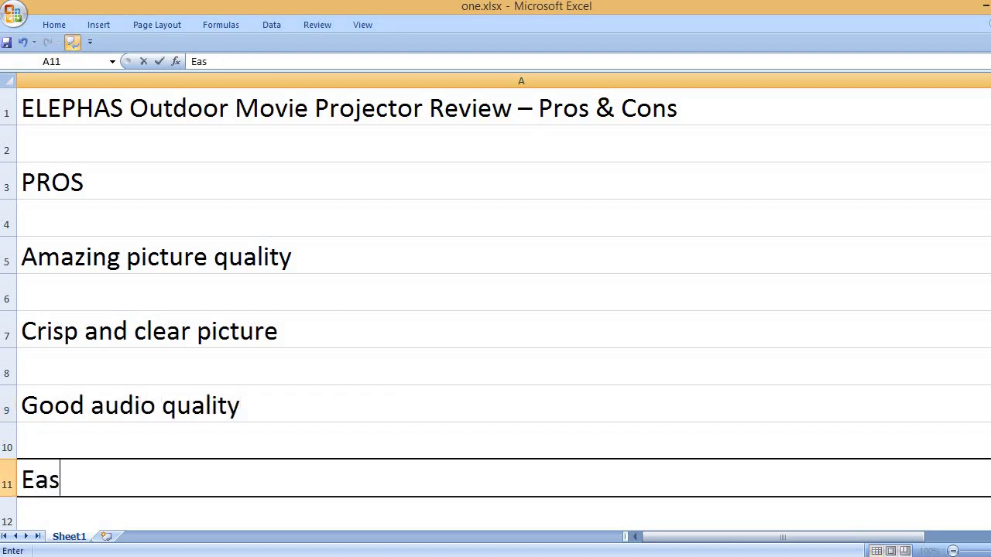
text(y to setup)
key(Return)
key(Return)
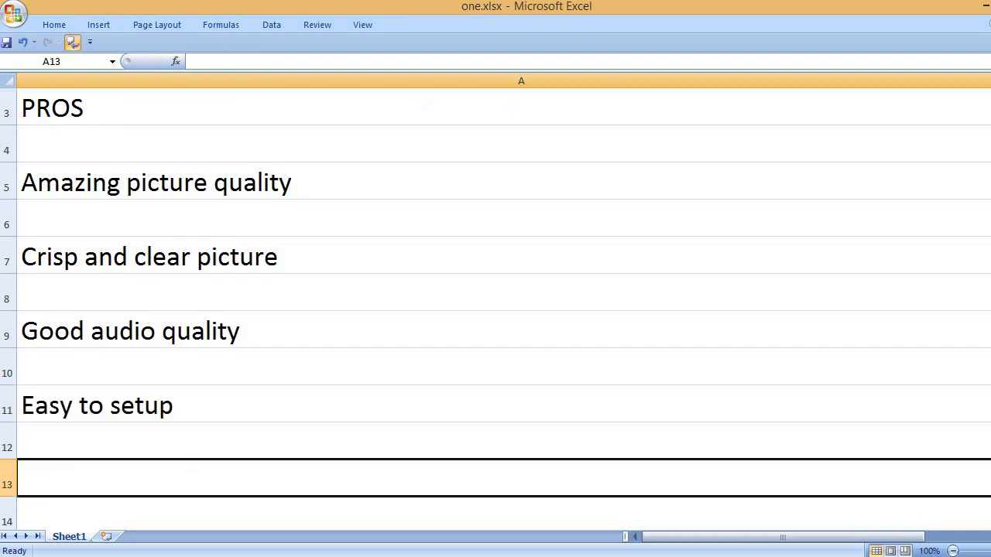
Type the keystone adjustment, 'Everything works perfectly' and auto focus sentences into A13, A15 and A17.
text(The keystone adjustment f)
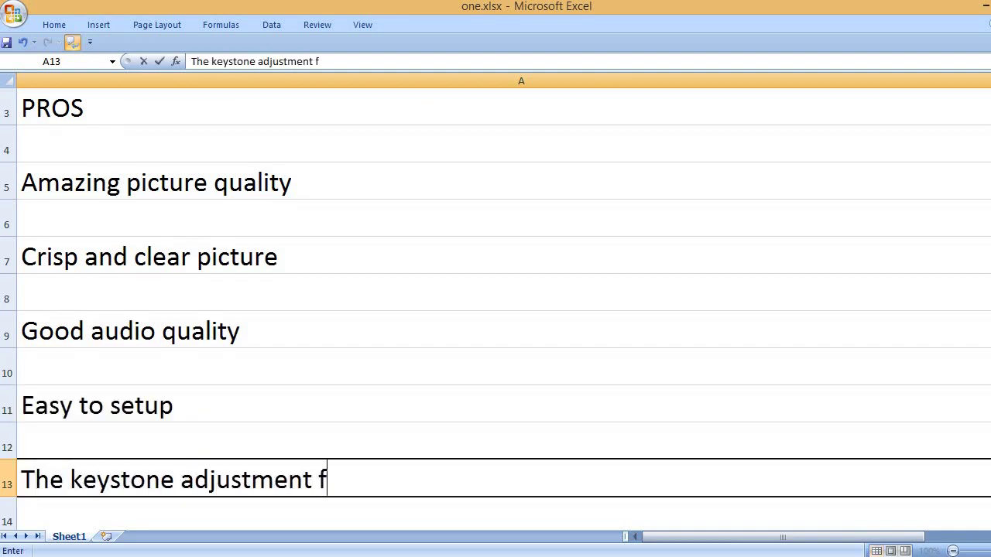
text(eatures are v)
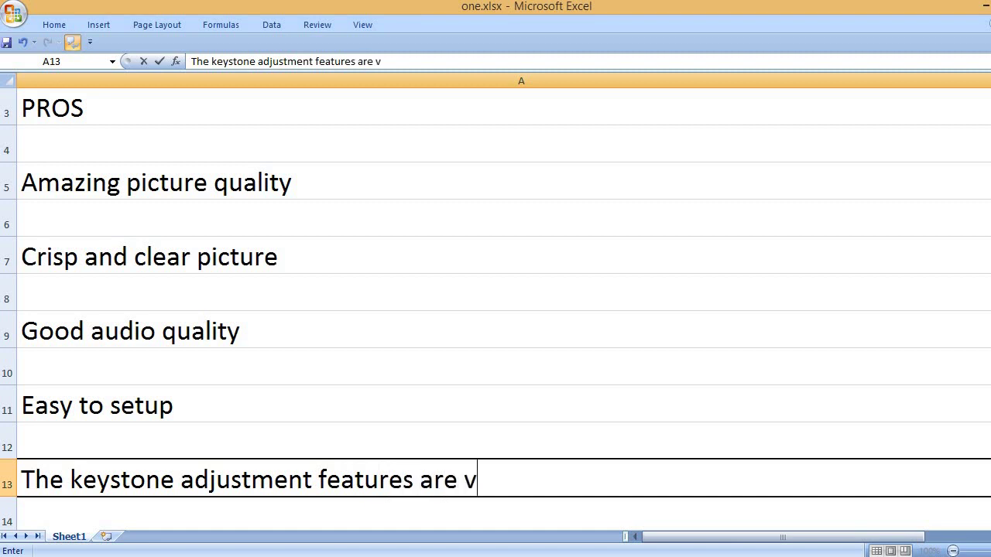
text(ery helpful fo)
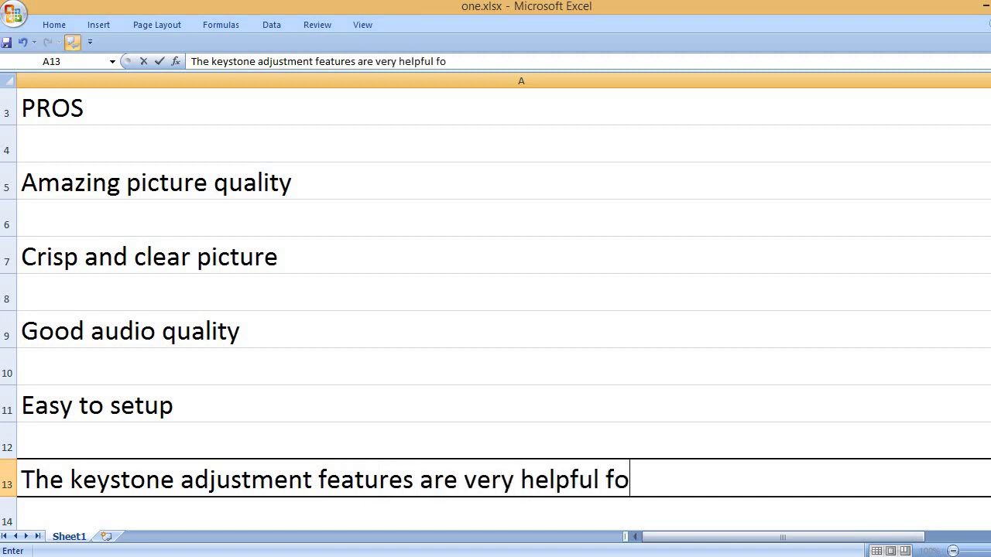
text(r most users.)
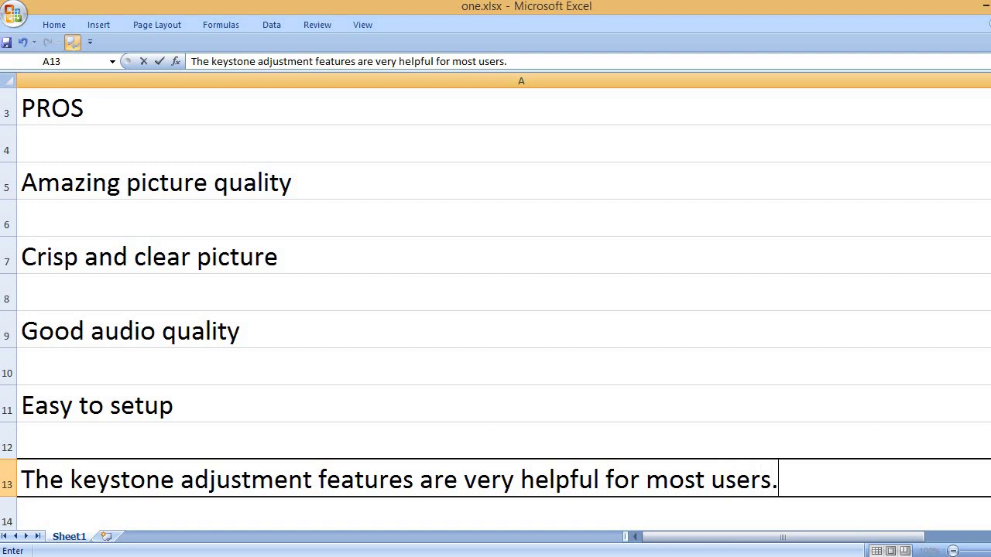
key(Return)
key(Return)
text(E)
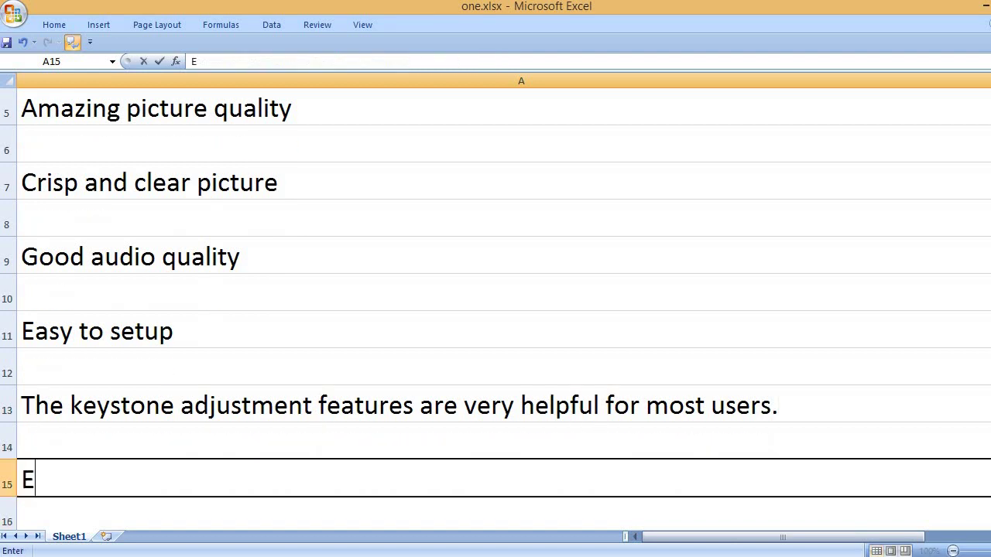
text(verything work)
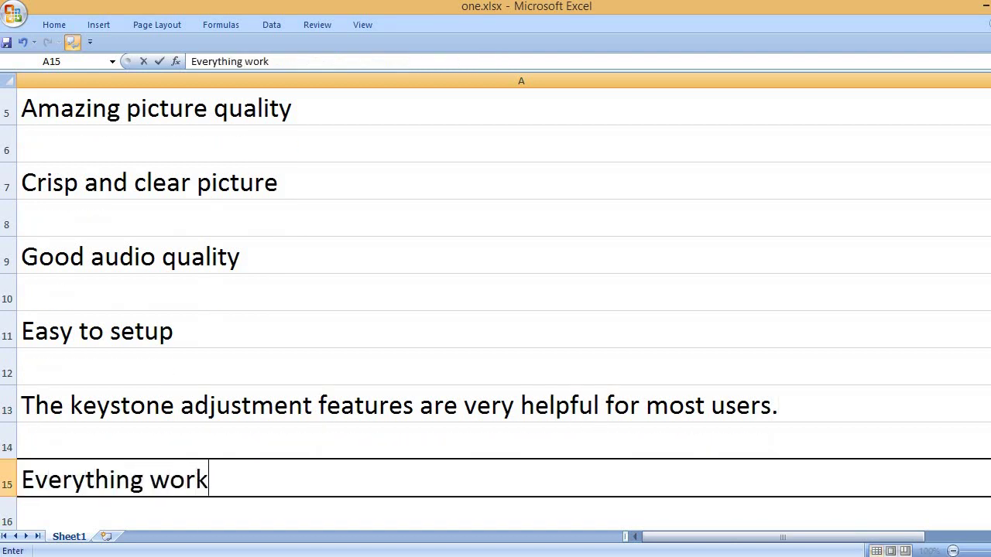
text(s perfectly)
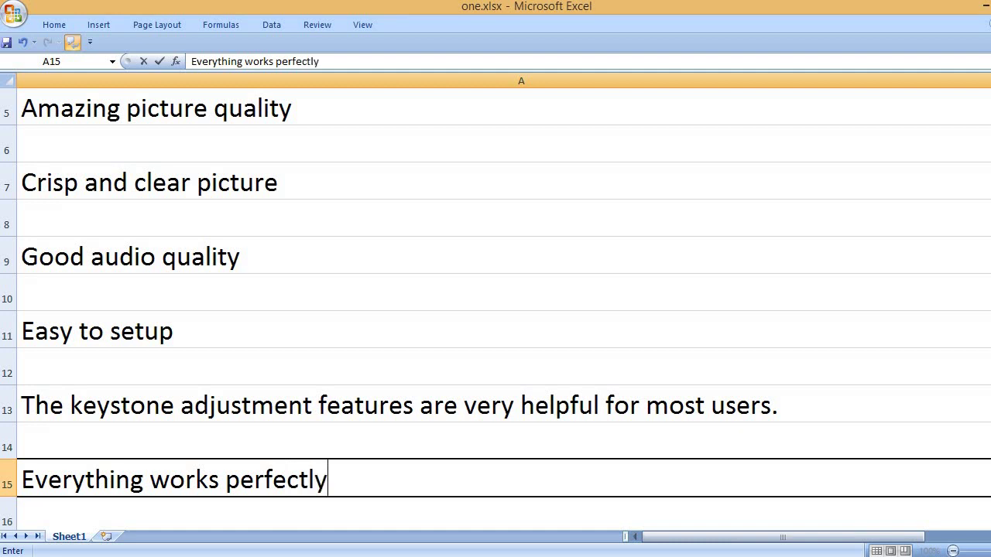
text(, and is lik)
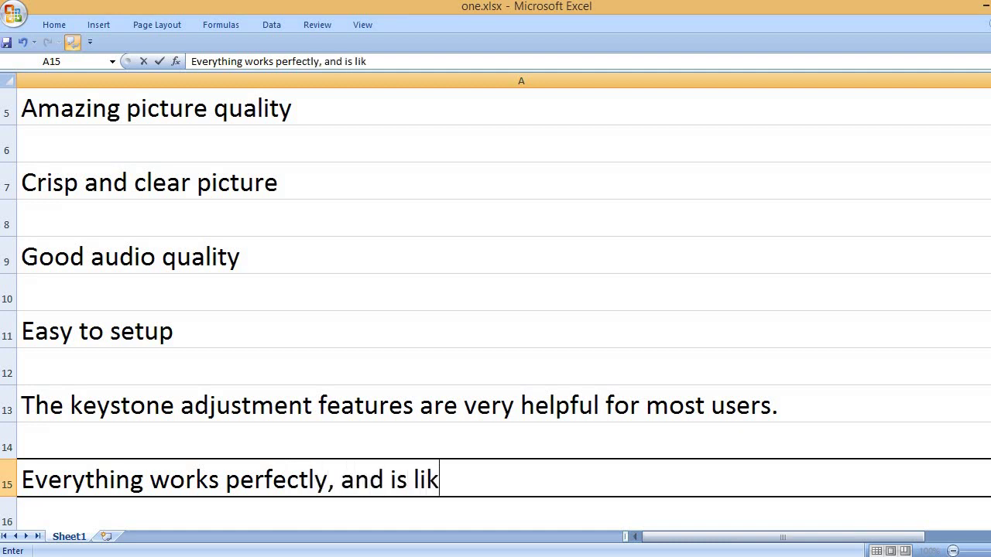
text(ed by most u)
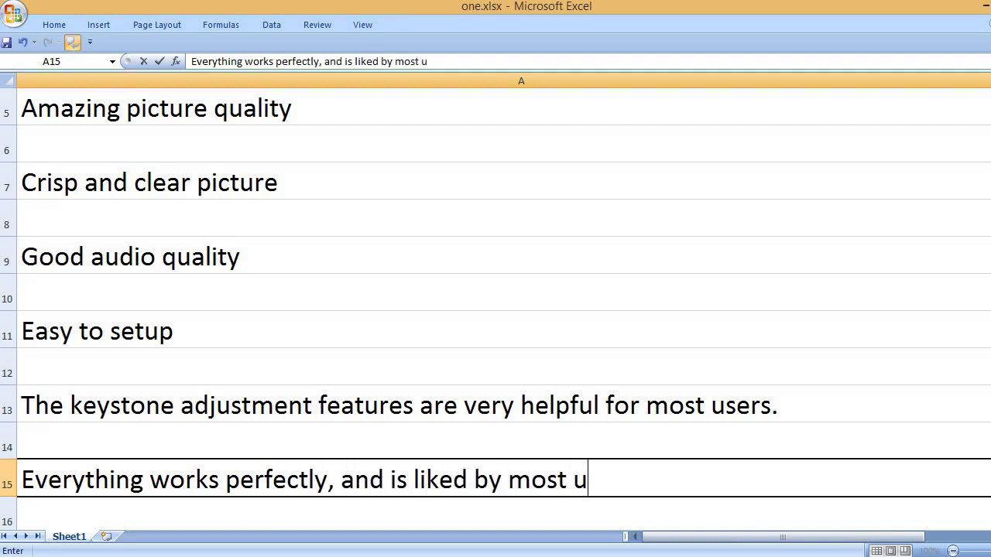
text(sers)
key(Return)
key(Return)
text(The)
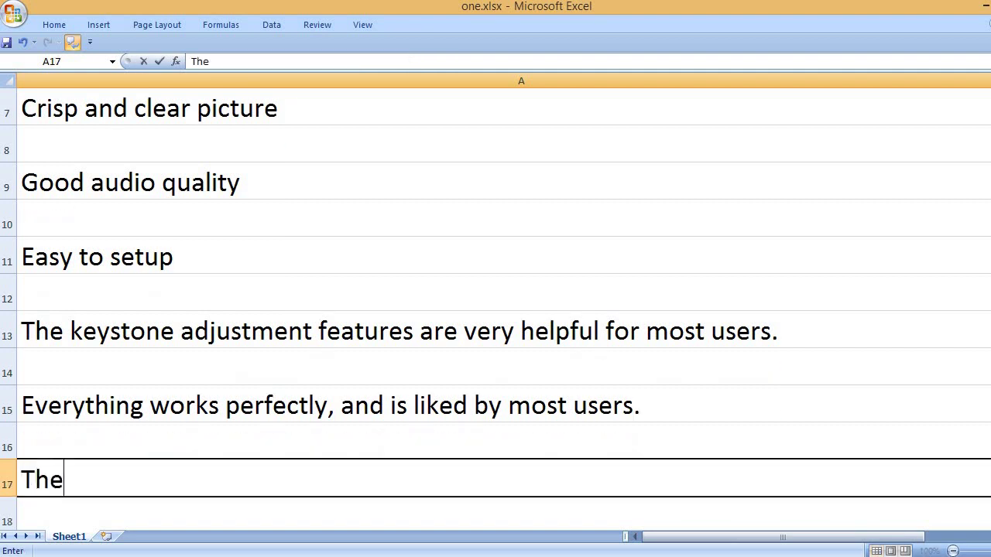
text( auto )
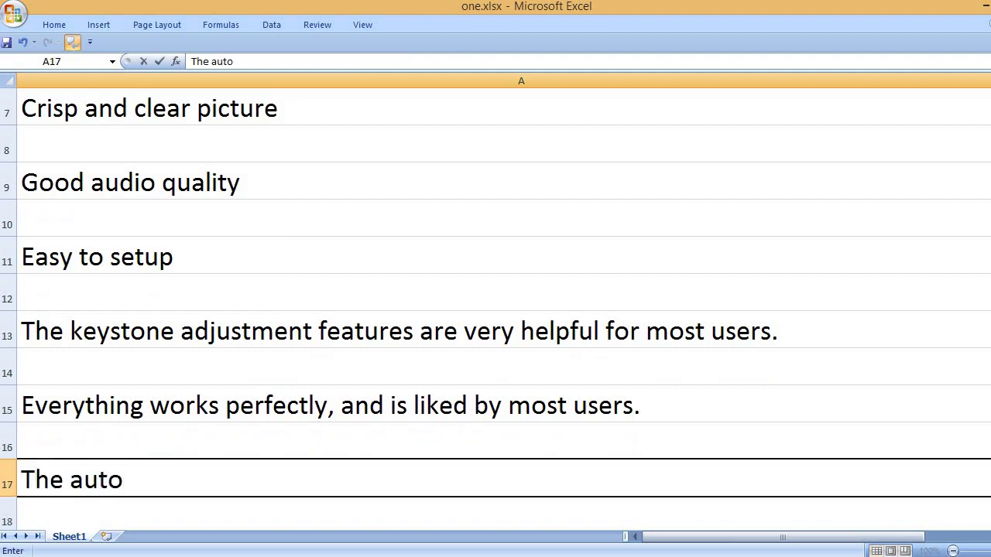
text(focus and )
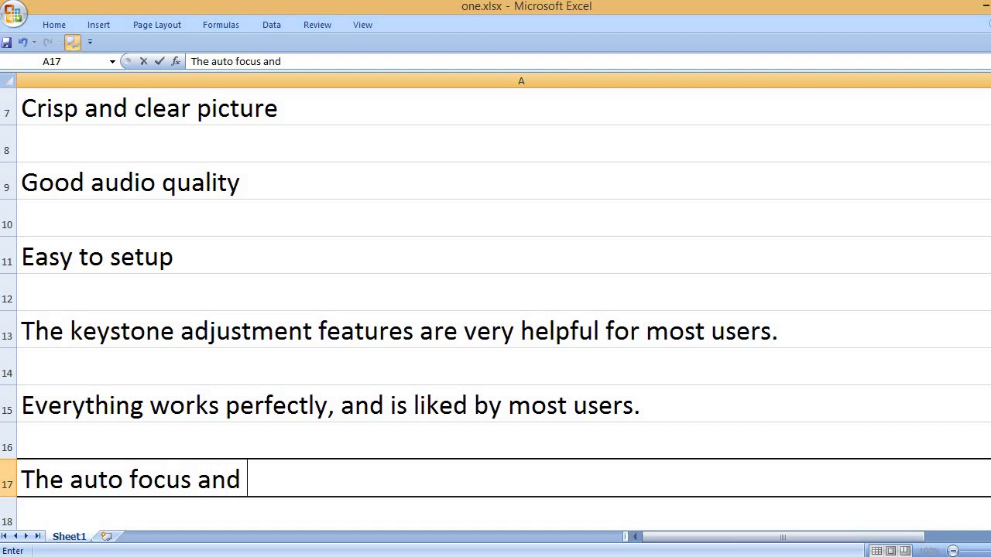
text(auto keystone )
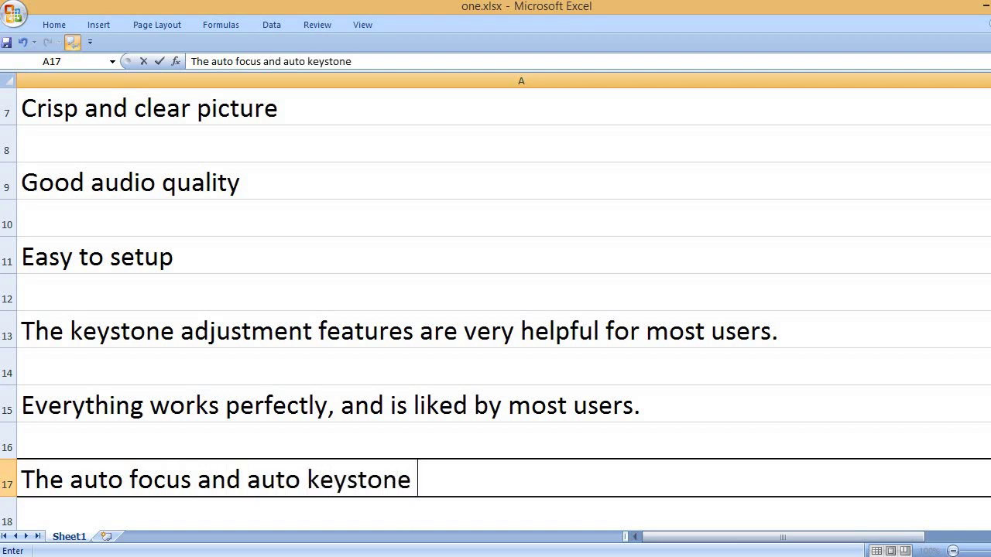
text(features are v)
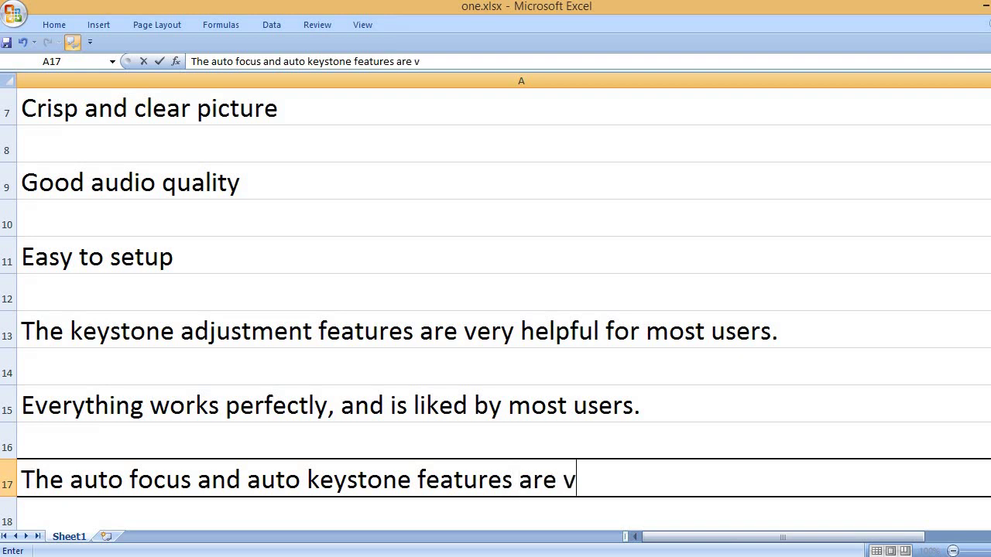
text(ery nice.)
key(Return)
key(Return)
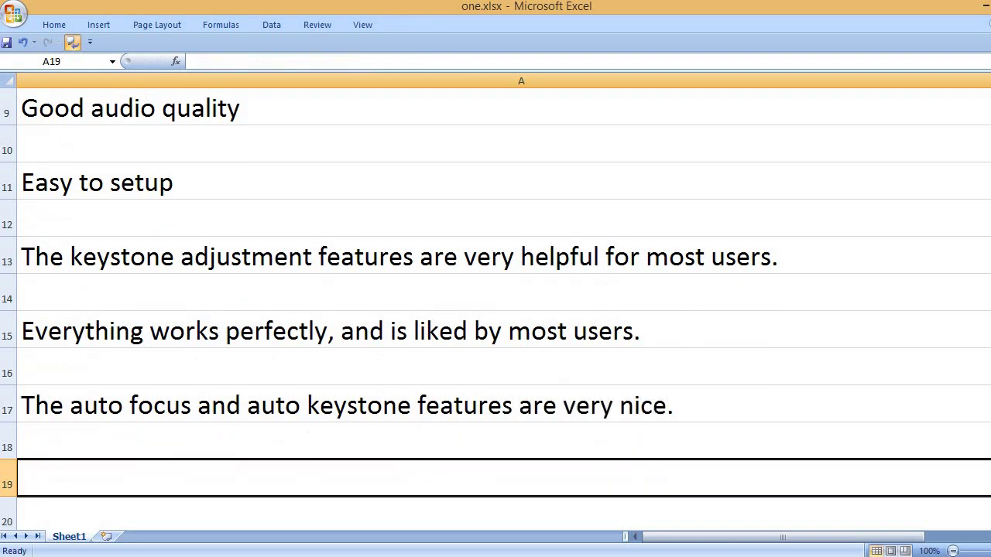
Enter 'It comes with a carry case too' in A19, the users-happy line in A21, then 'It is great for watching movies.'.
text(It comes with a)
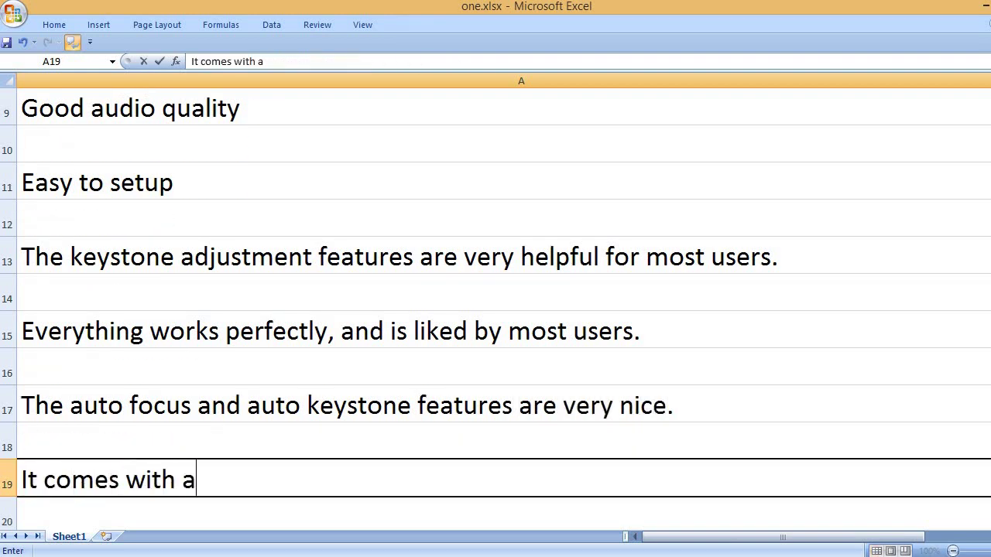
text( carry case too)
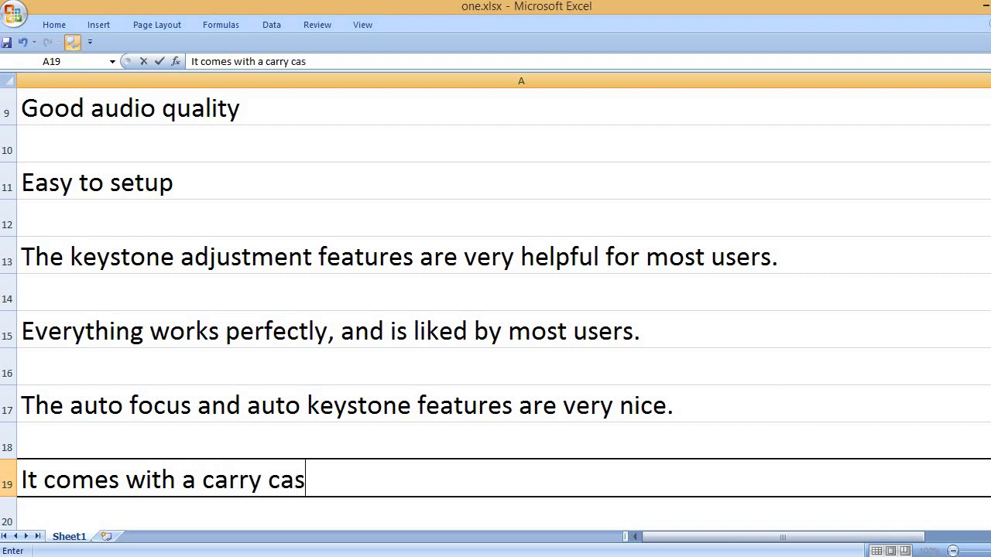
key(Return)
key(Return)
text(Users)
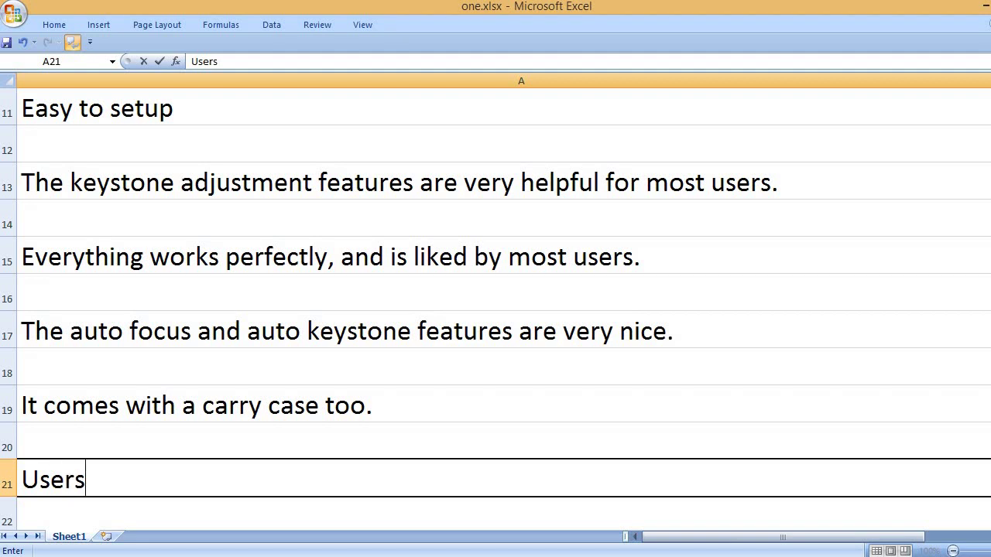
text( are )
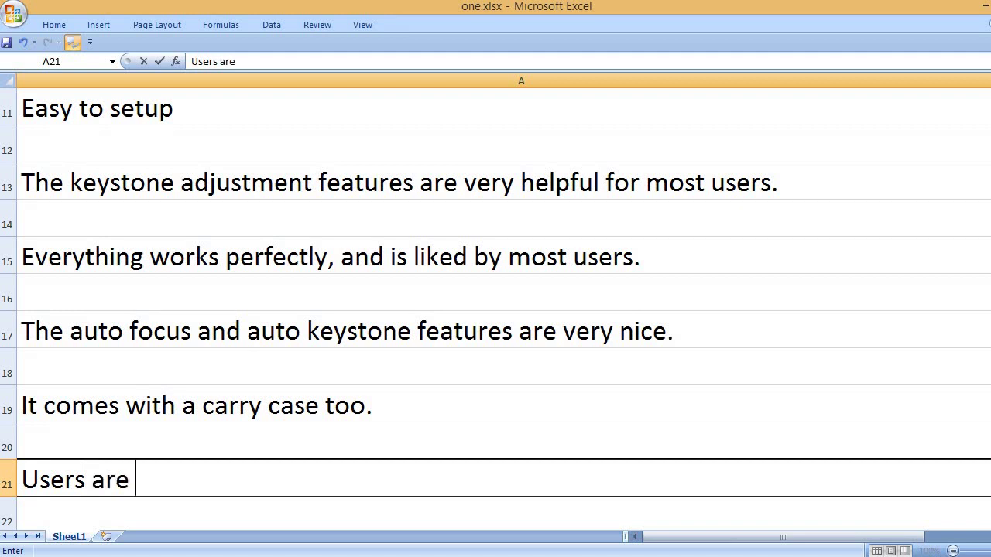
text(happy with th)
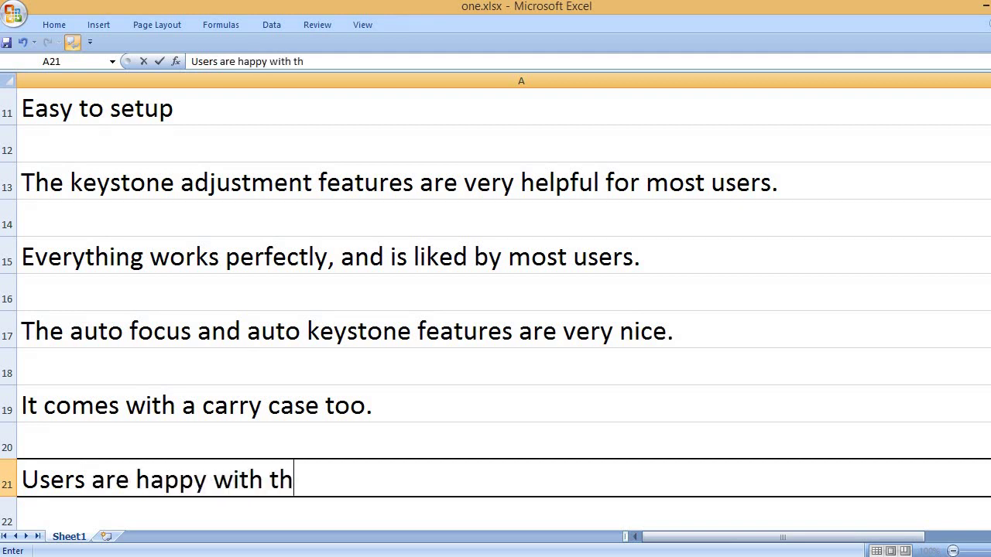
text(e quality and portability.)
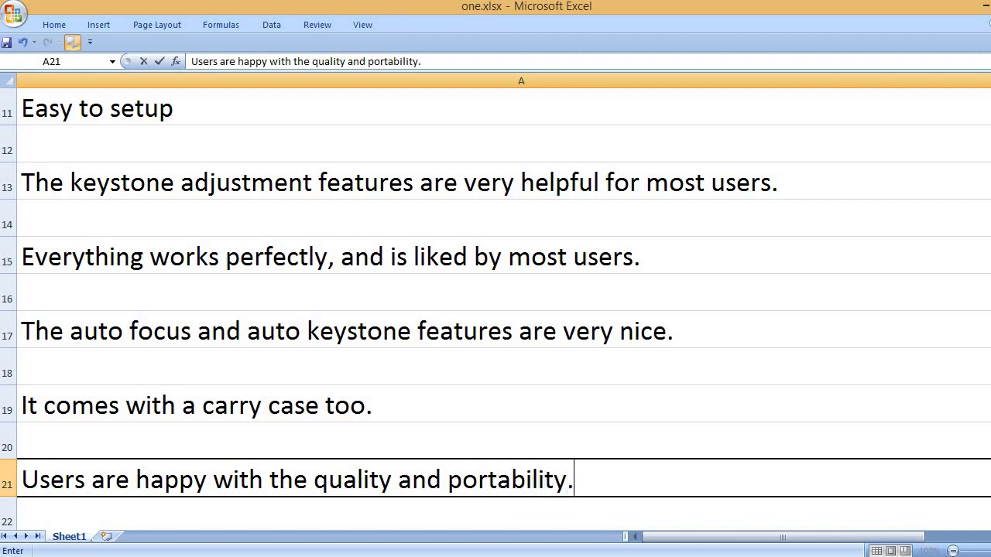
key(Return)
key(Return)
text(It is great)
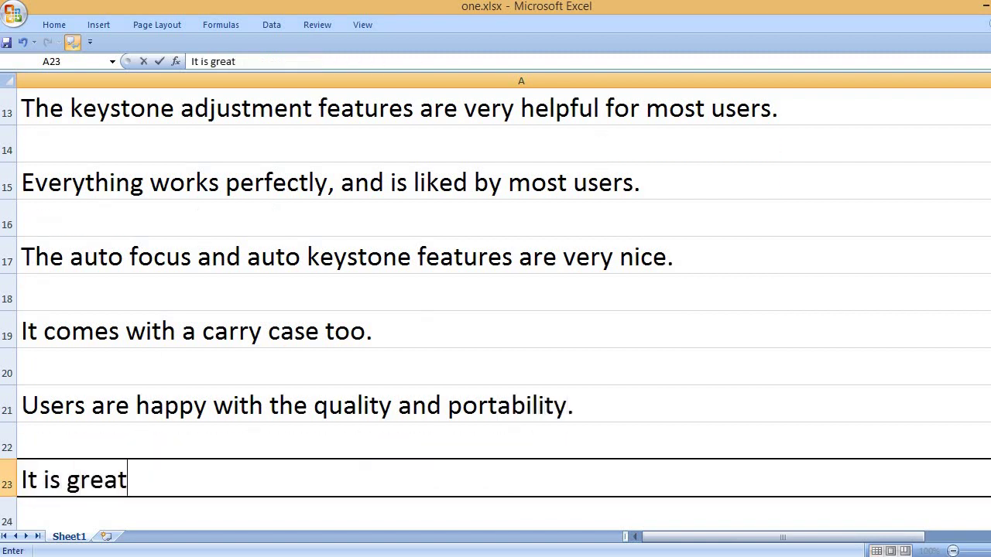
text( for watching )
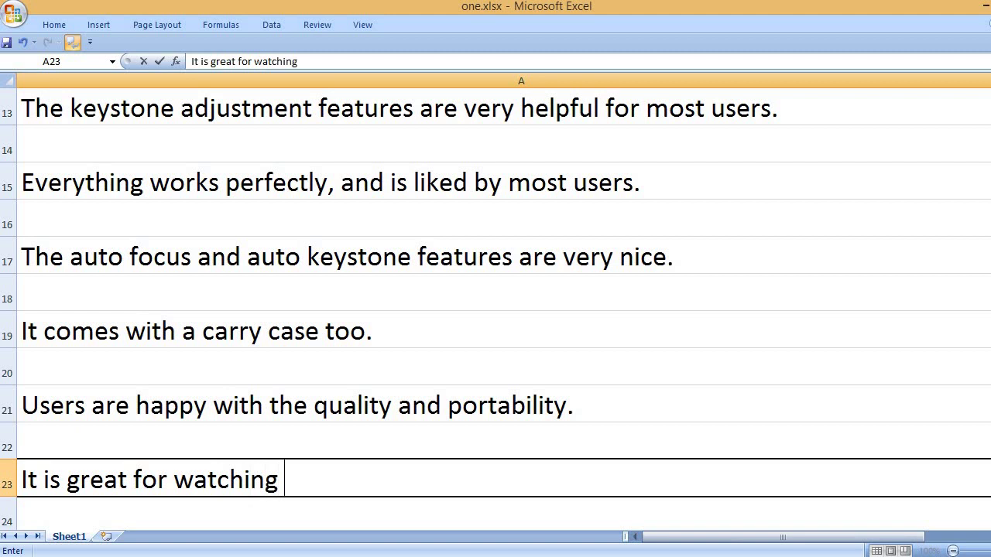
text(movies.)
Commit the movies line and type 'Overall, it is a great value for the money.' in A25.
key(Return)
key(Return)
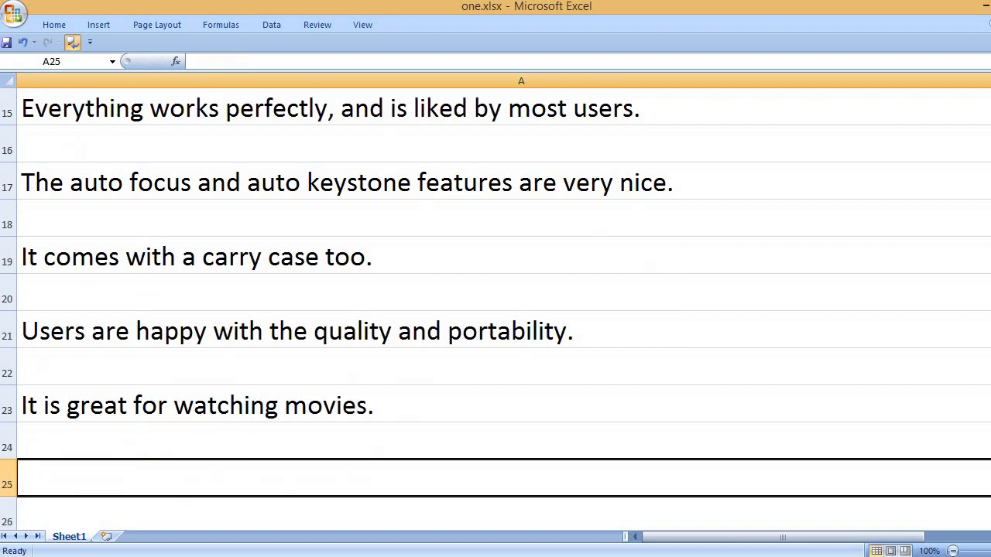
text(Overall,)
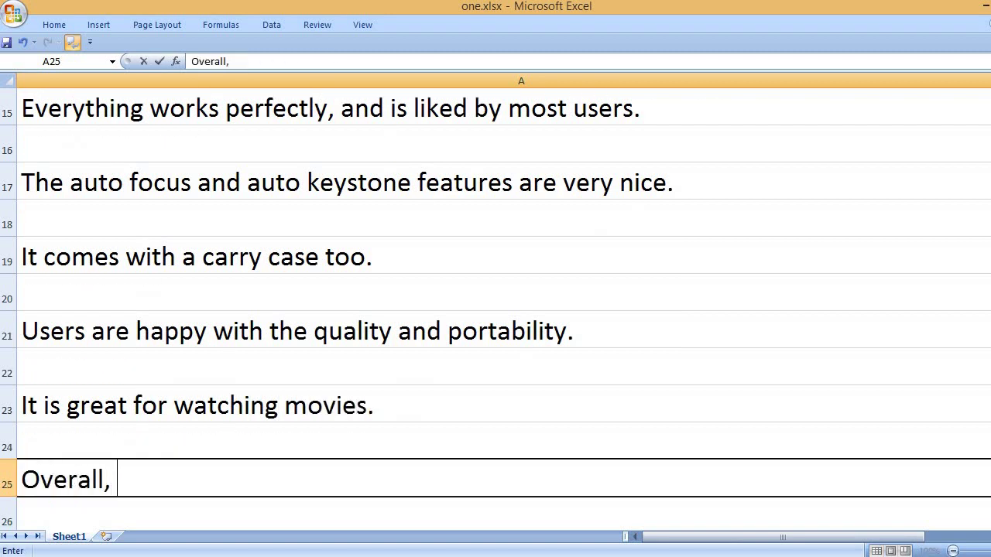
text( it is a gre)
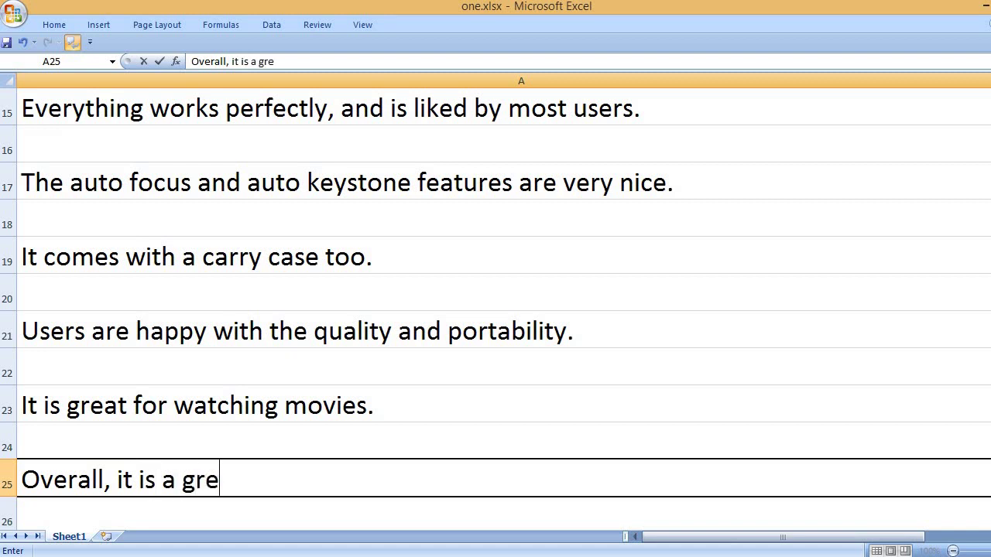
text(at value for the)
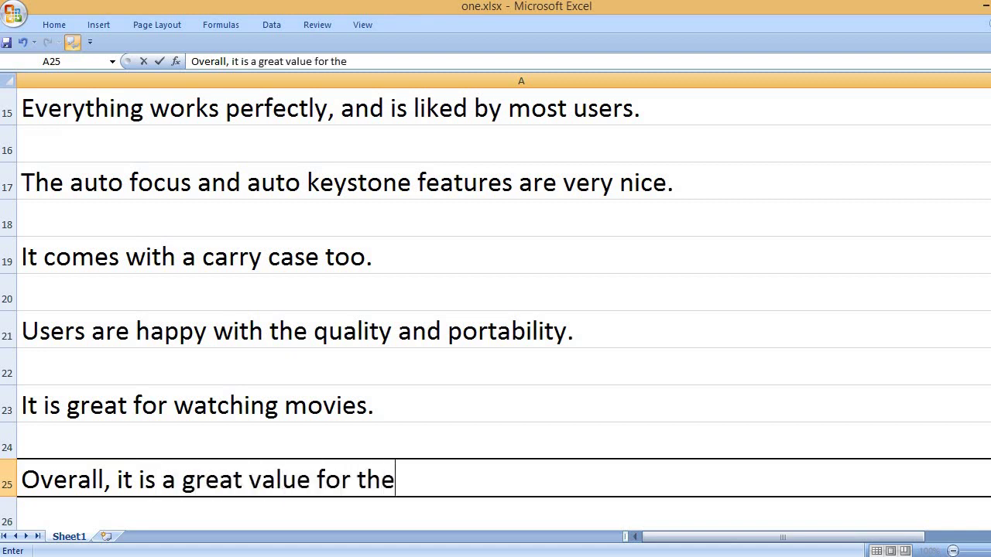
text( money.)
Add the CONS heading in A27 and the 'one side of the projector gets a bit hot' remark in A29.
key(Return)
key(Return)
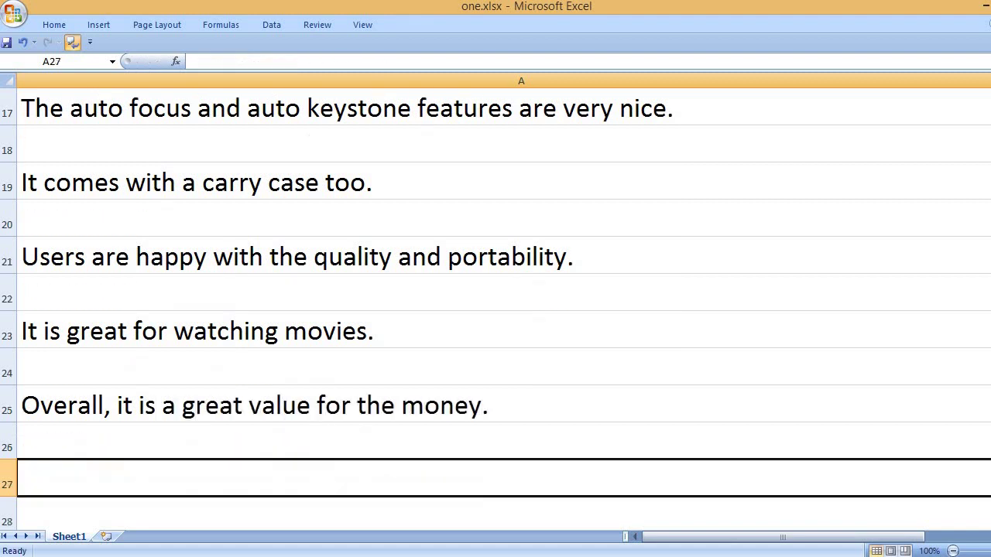
text(CONS)
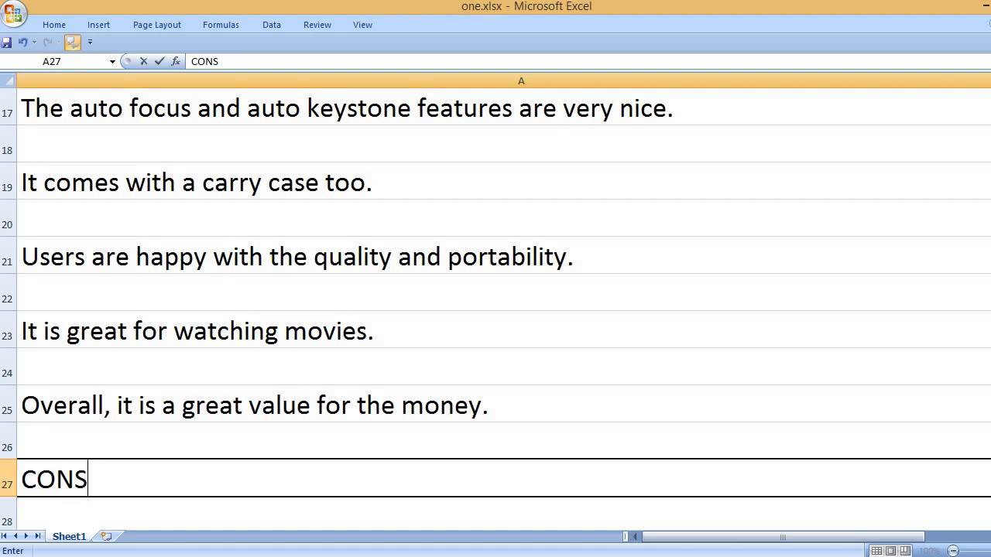
key(Return)
key(Return)
text(As)
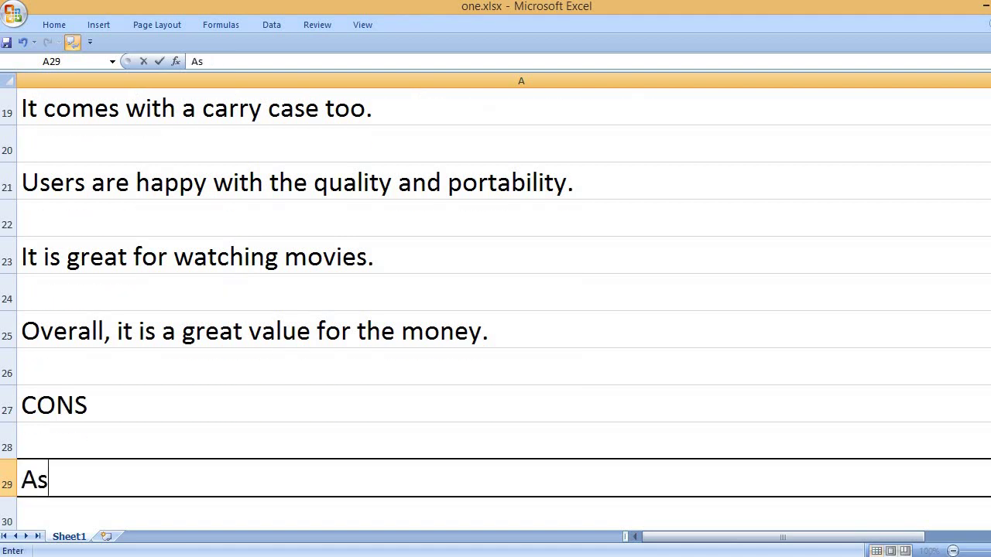
text( per a user, o)
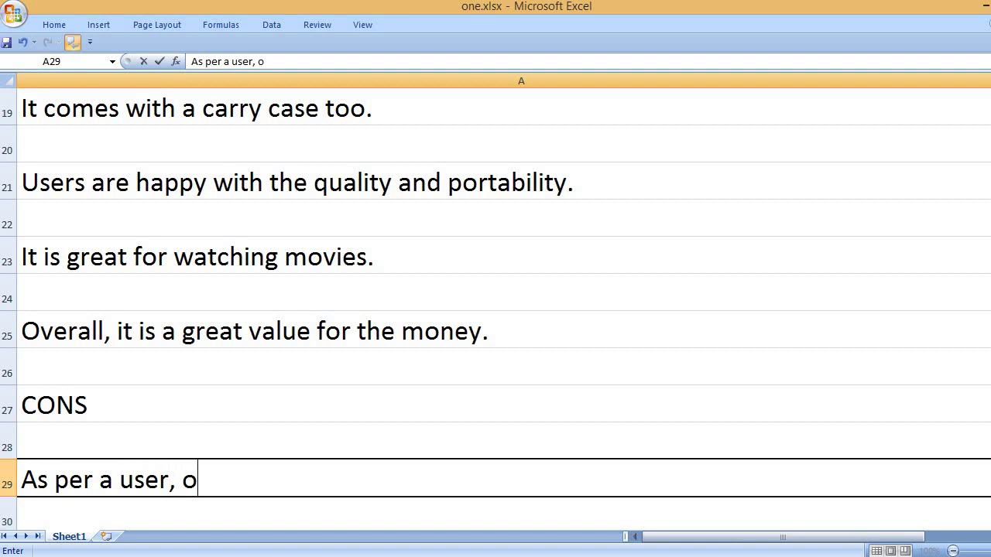
text(ne side of the )
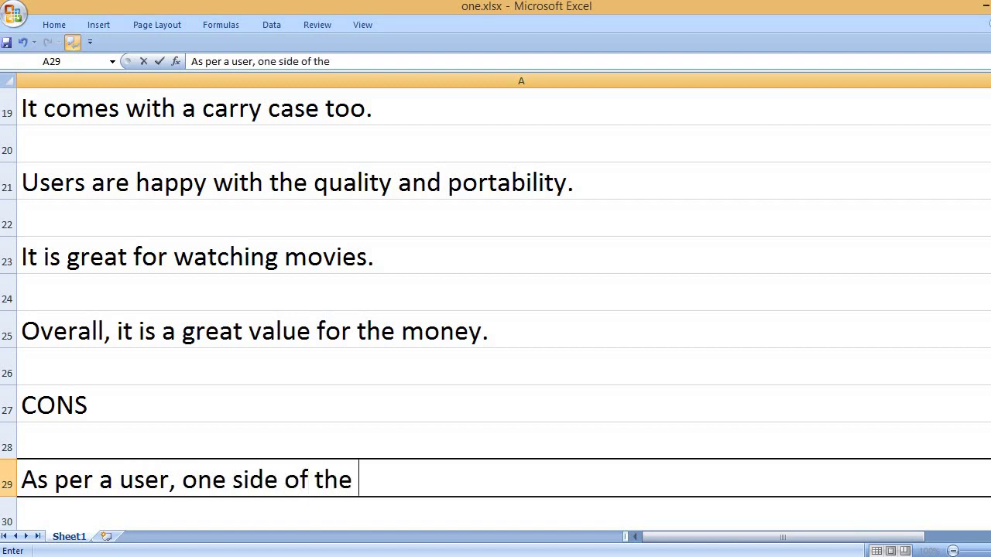
text(projector gets a bit hot.)
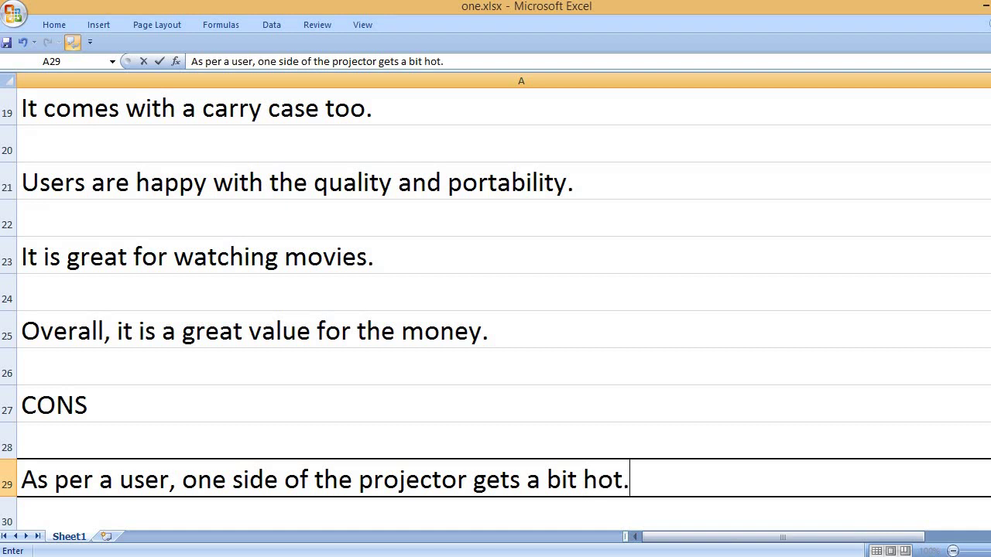
key(Return)
key(Return)
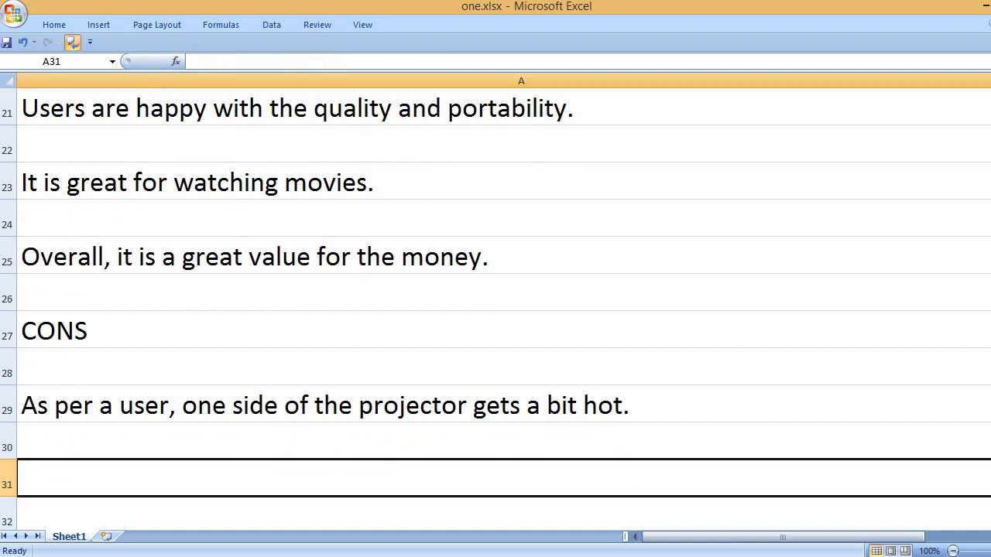
Type the KEY FEATURES heading and the Native 1080p resolution feature below it.
text(KEY FEATURES)
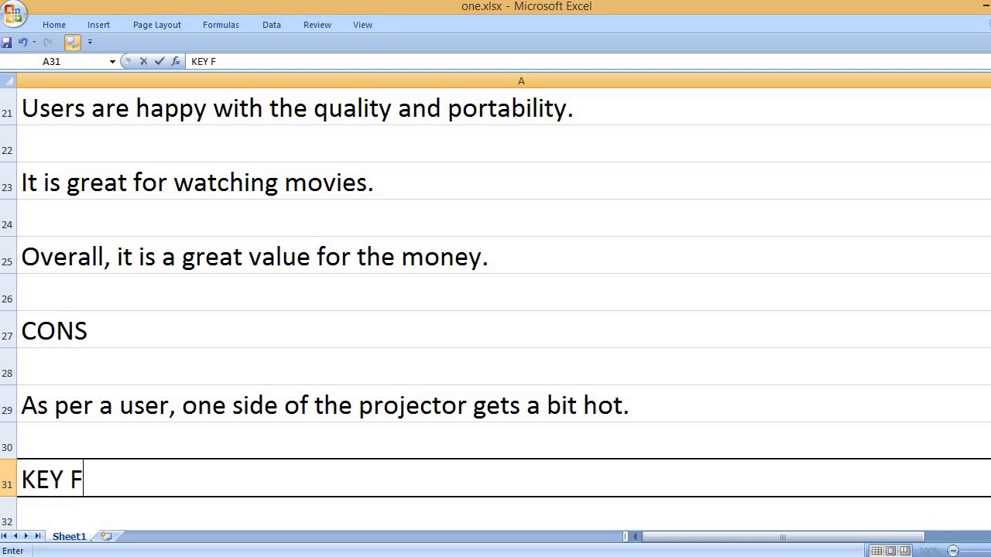
key(Return)
key(Return)
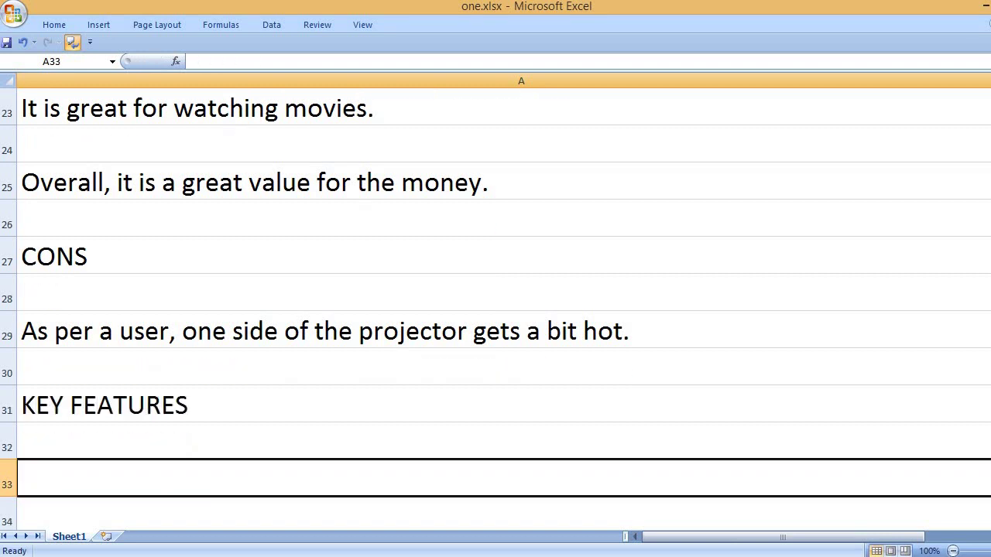
text(n)
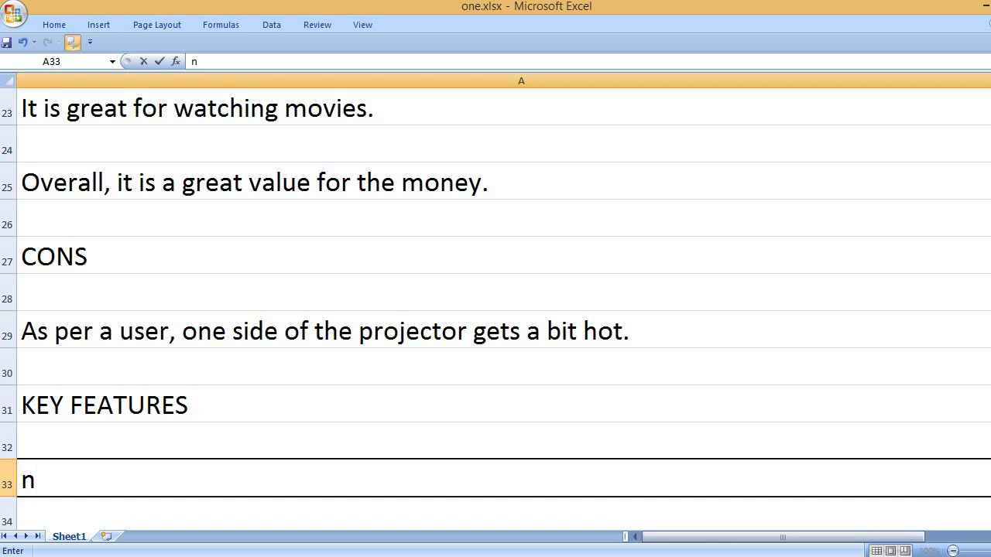
text(Native)
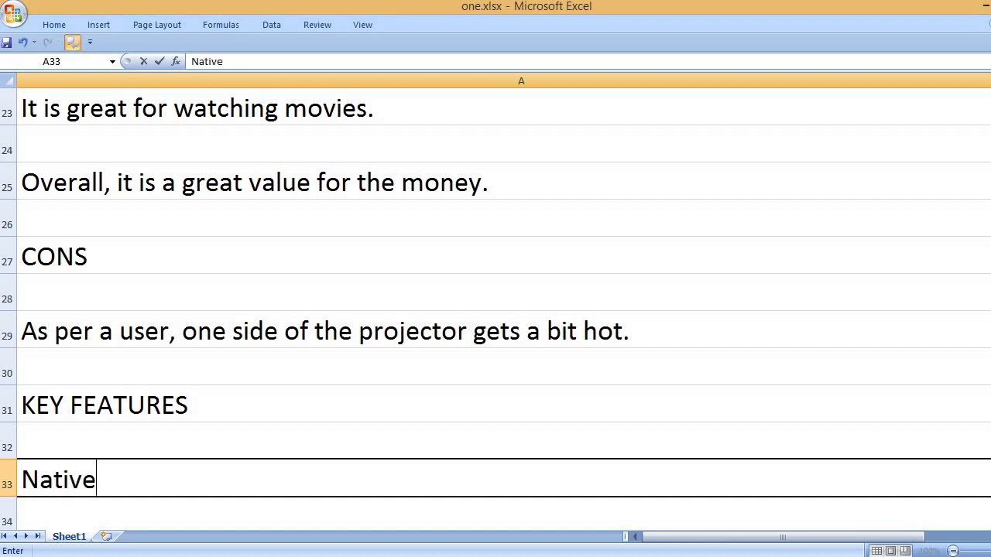
text( 1080)
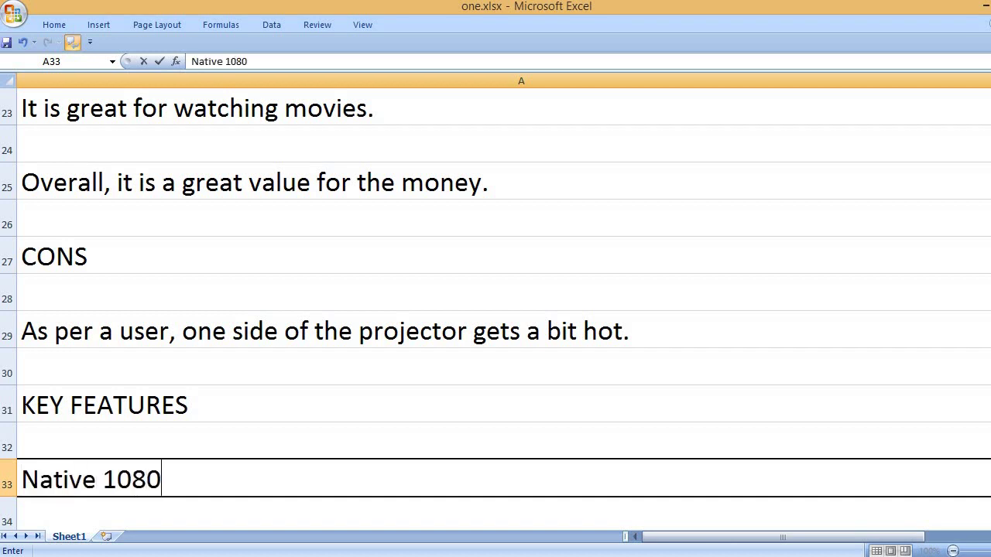
text(p res)
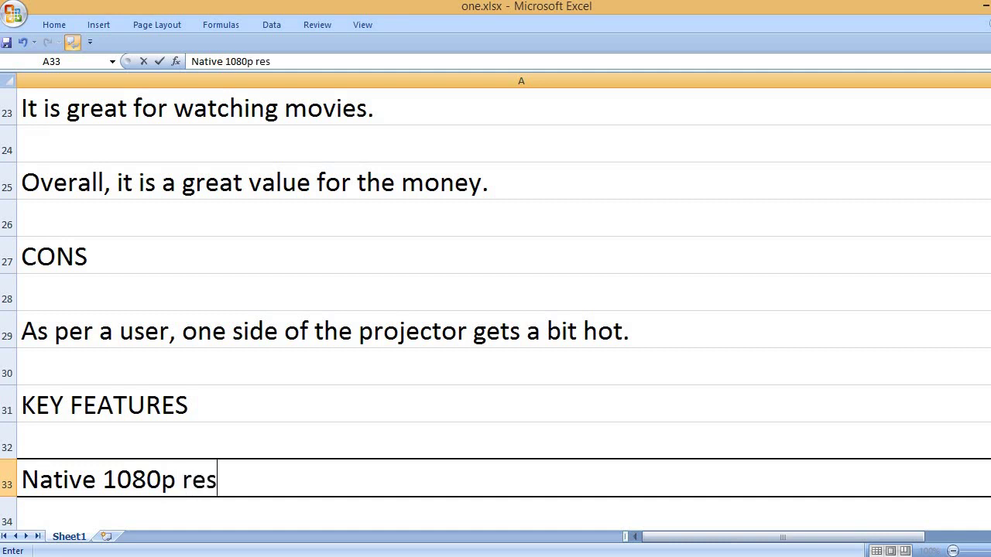
text(olution)
key(Return)
key(Return)
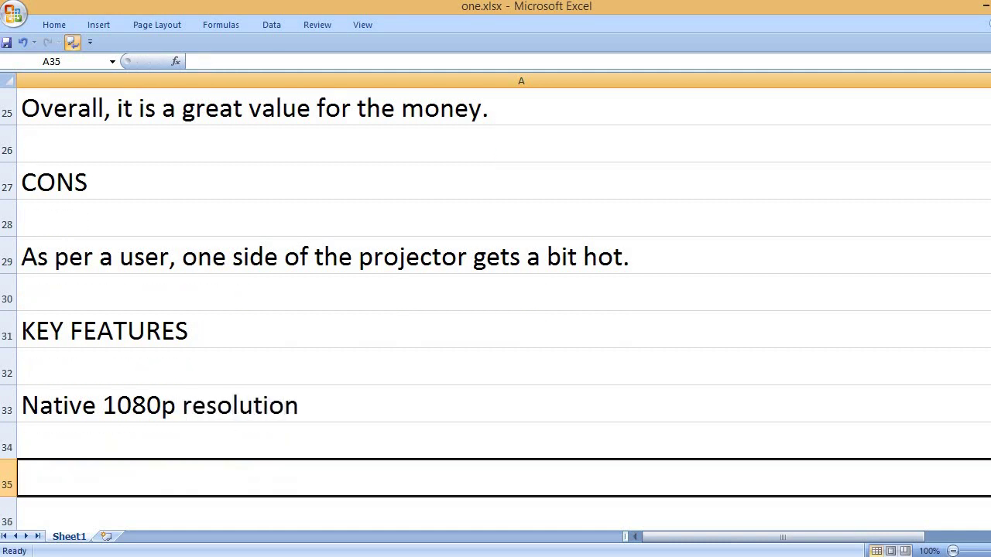
Add '4k support resolution' and '1000 ANSI brightness' as the next feature rows.
text(4k suppor)
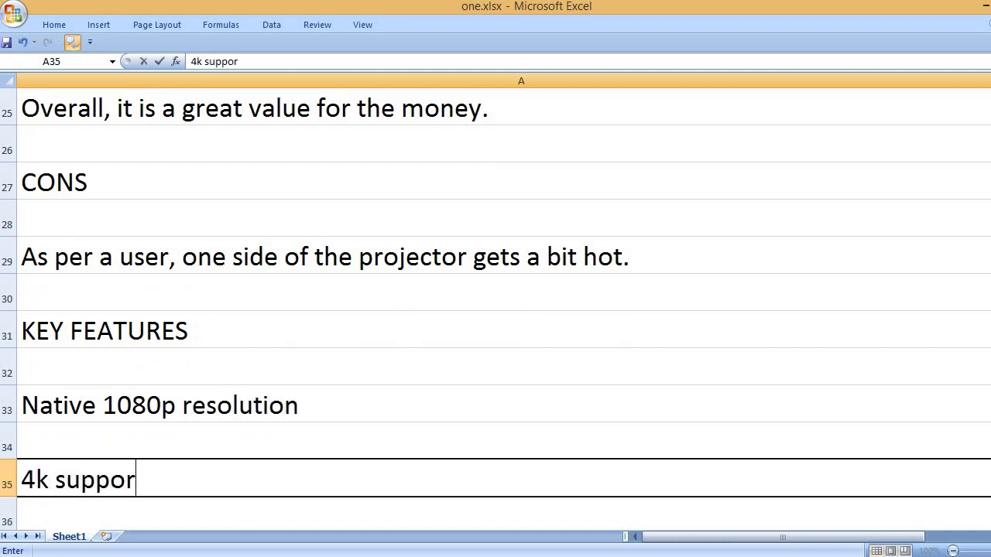
text(t resolution)
key(Return)
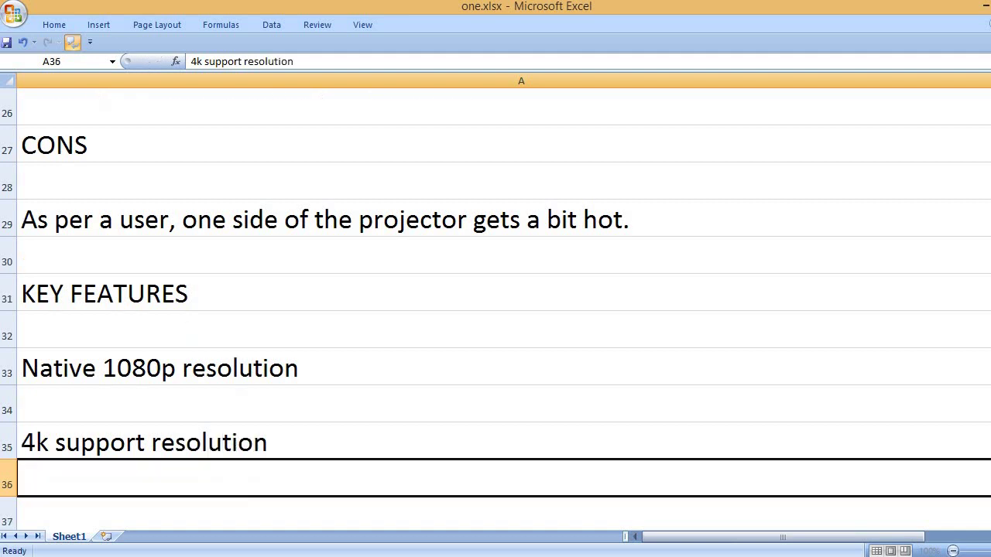
key(Return)
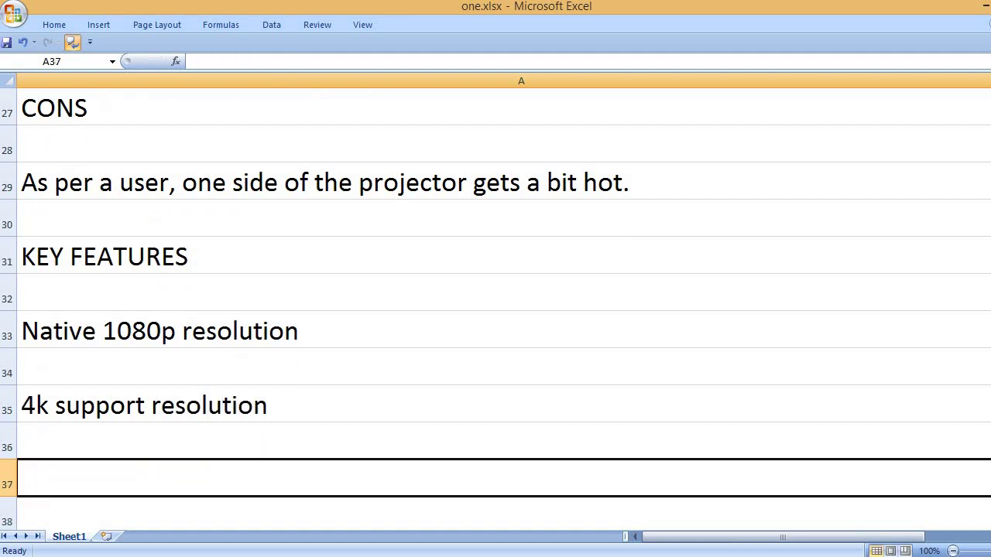
text(1000lumen)
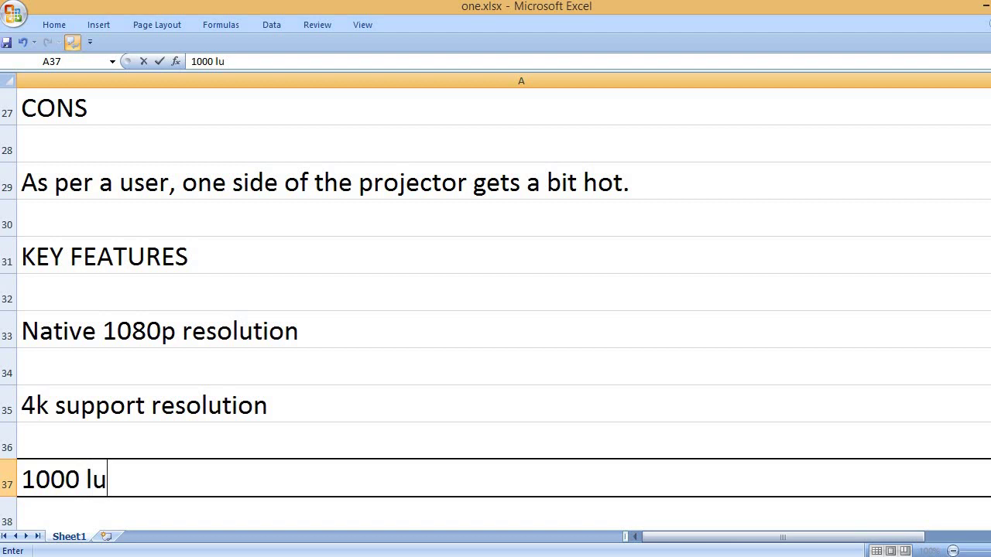
key(BackSpace)
key(BackSpace)
key(BackSpace)
text(ANSI bri)
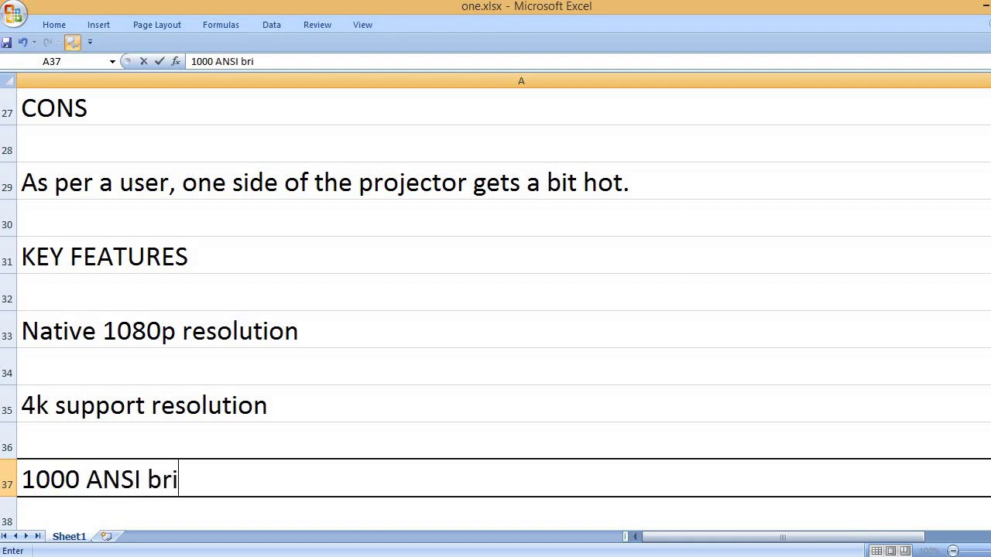
text(ghtness)
Add the '2.4 G, 5 G, Wi-Fi' and 'Bluetooth 5.2' feature rows.
key(Return)
key(Return)
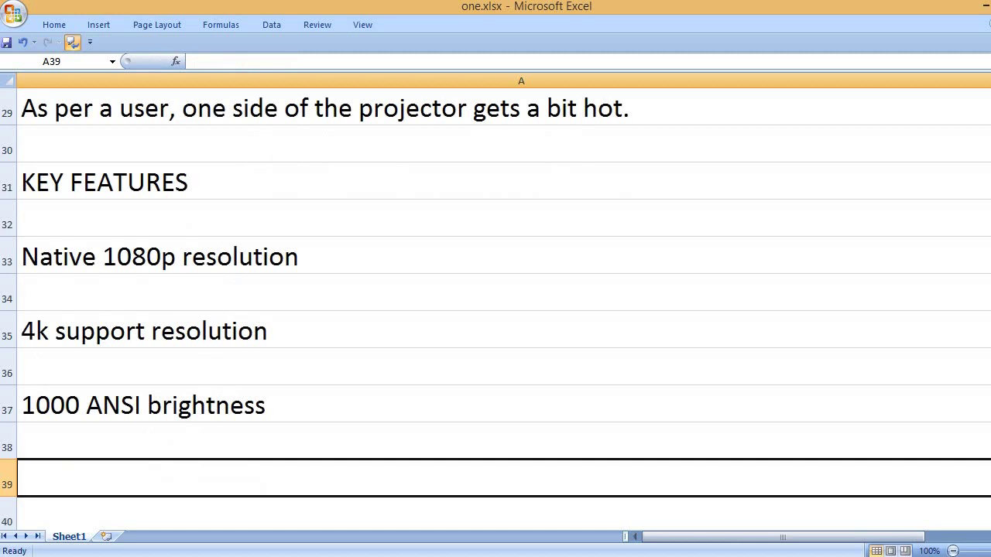
text(2.4 G)
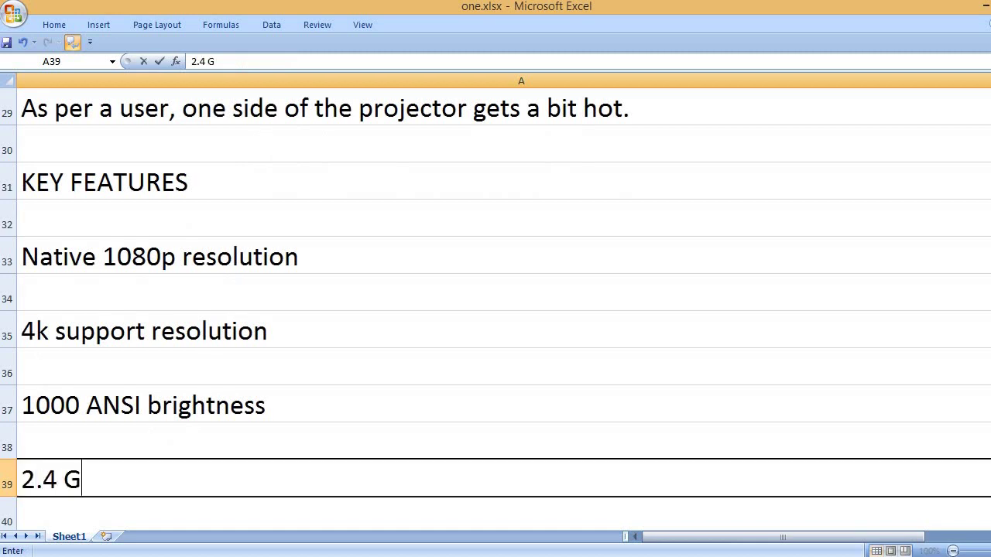
text(, 5)
text( G, Wi-)
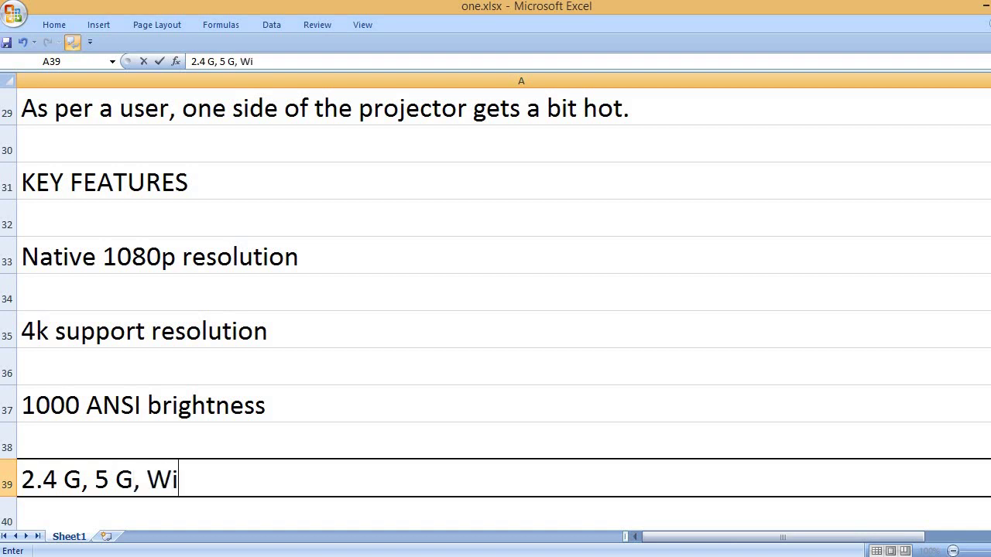
text(Fi)
key(Return)
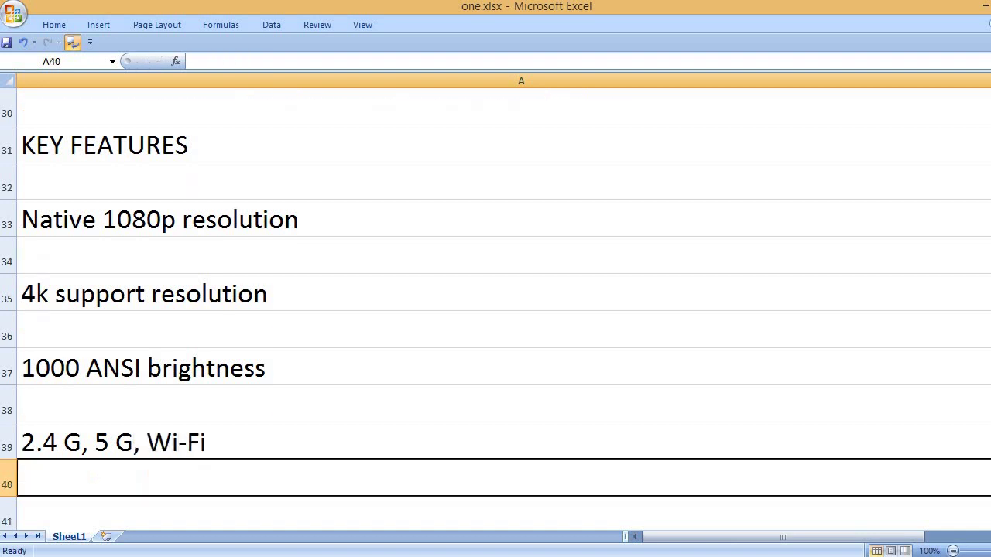
key(Return)
text(B)
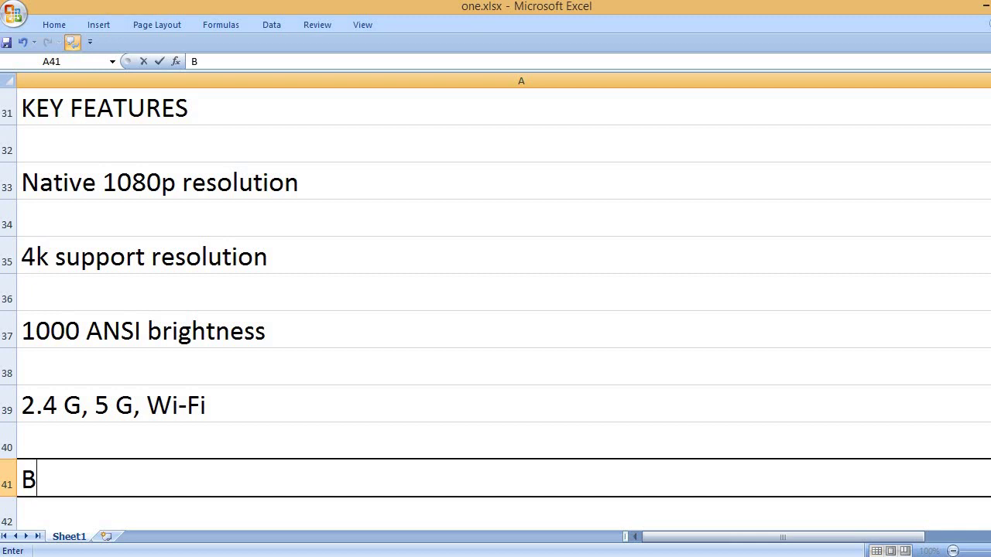
text(luetooth 5.2)
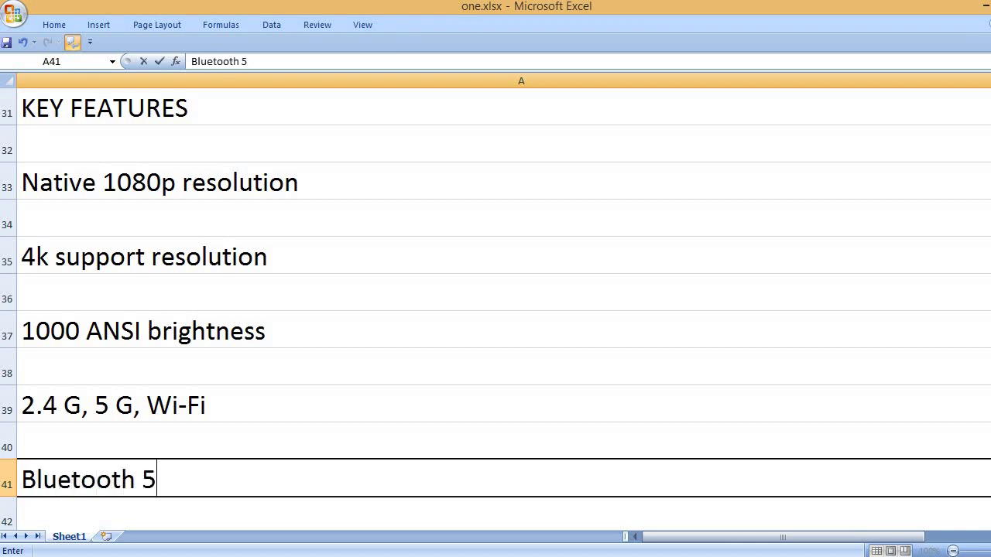
key(Return)
key(Return)
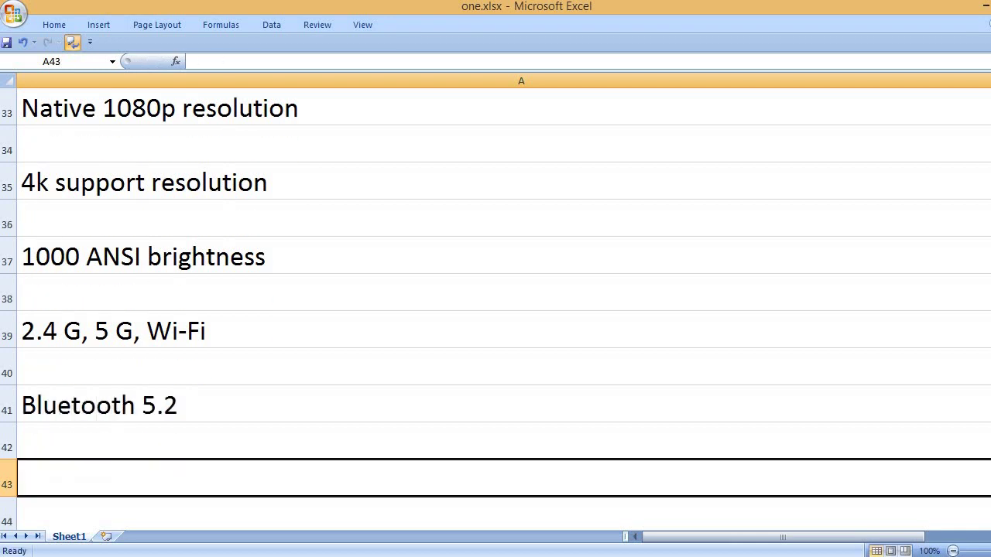
Add 30° keystone correction, Auto focus, 100,000 hours lamp life and 50% to 100% zoom function rows.
text(30°)
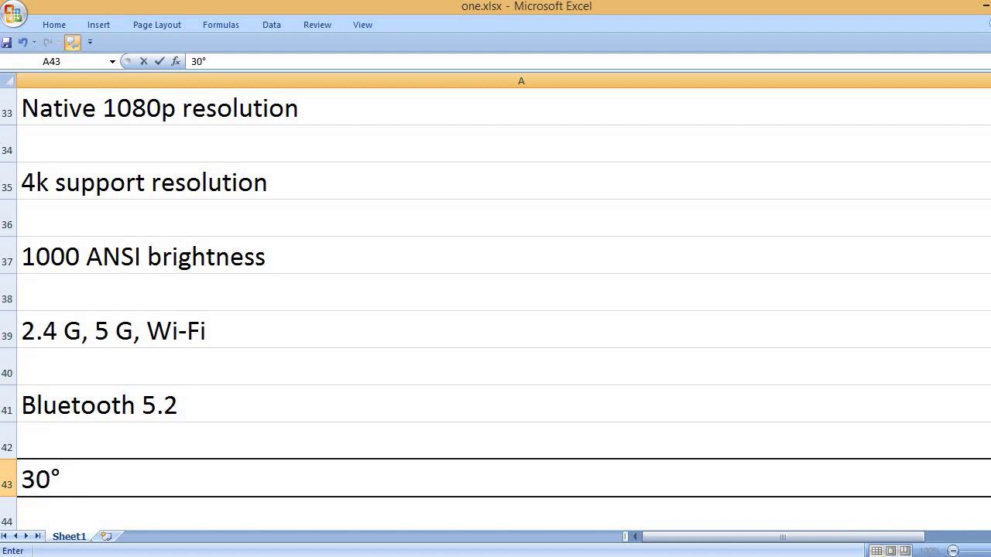
text( horizontal, v)
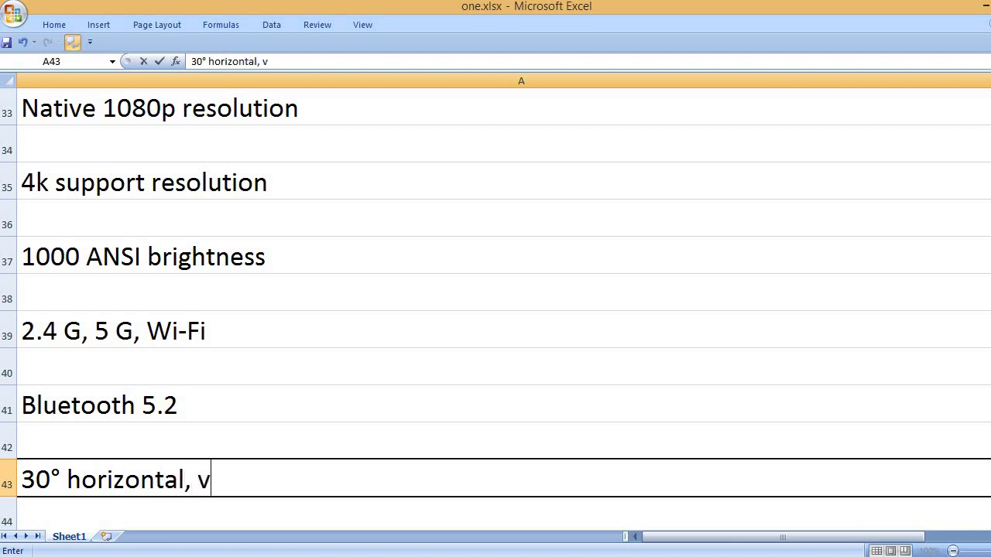
text(ertical keyston)
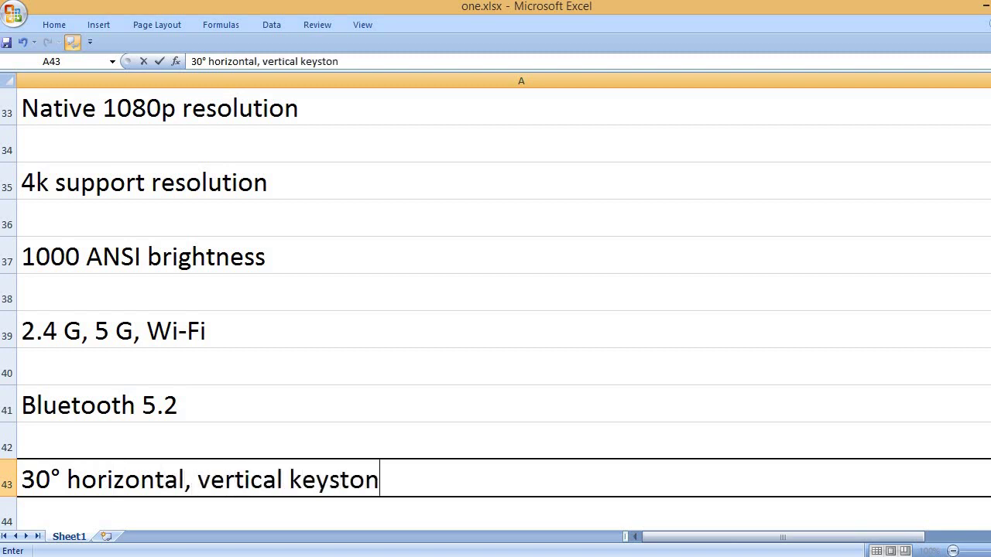
text(e correction)
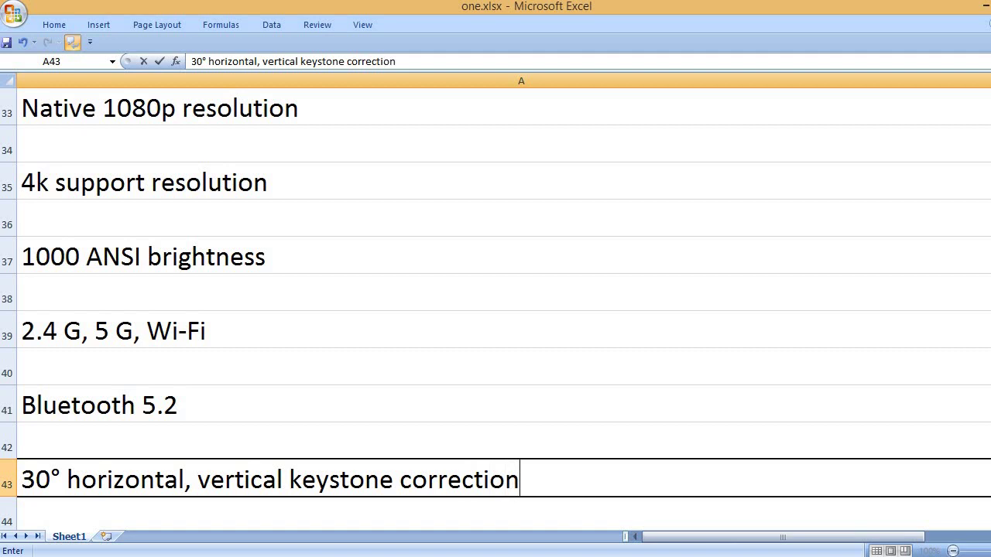
key(Return)
key(Return)
text(Auto)
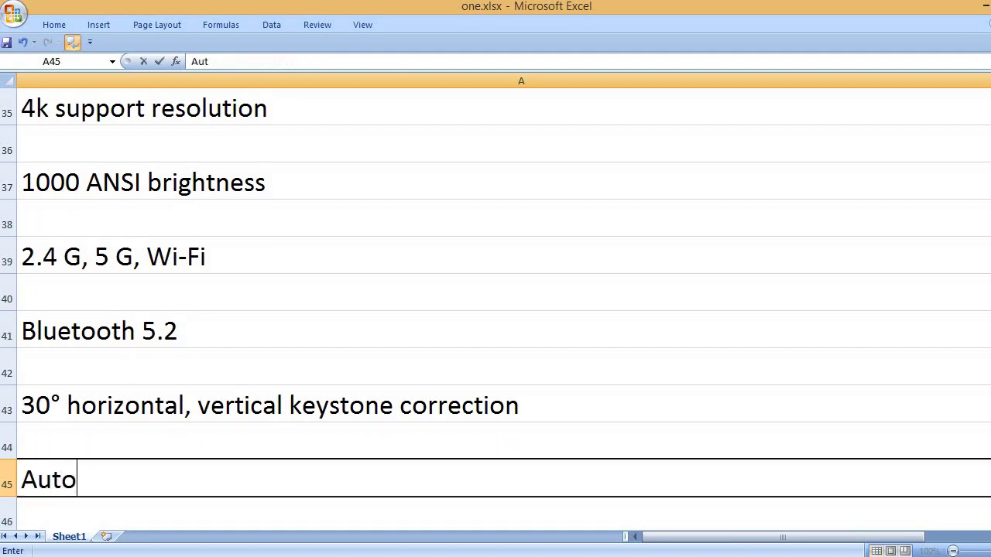
text( focus)
key(Return)
key(Return)
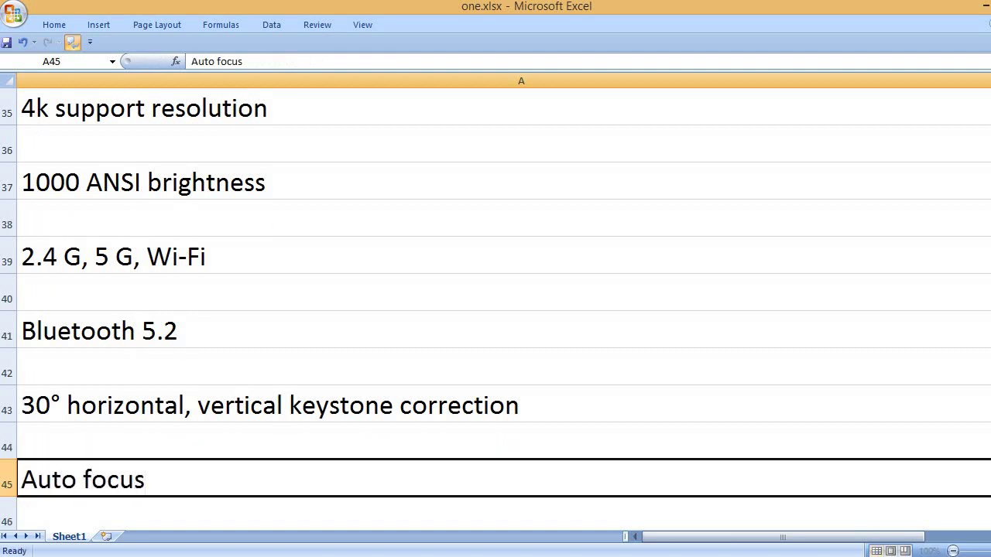
text(100)
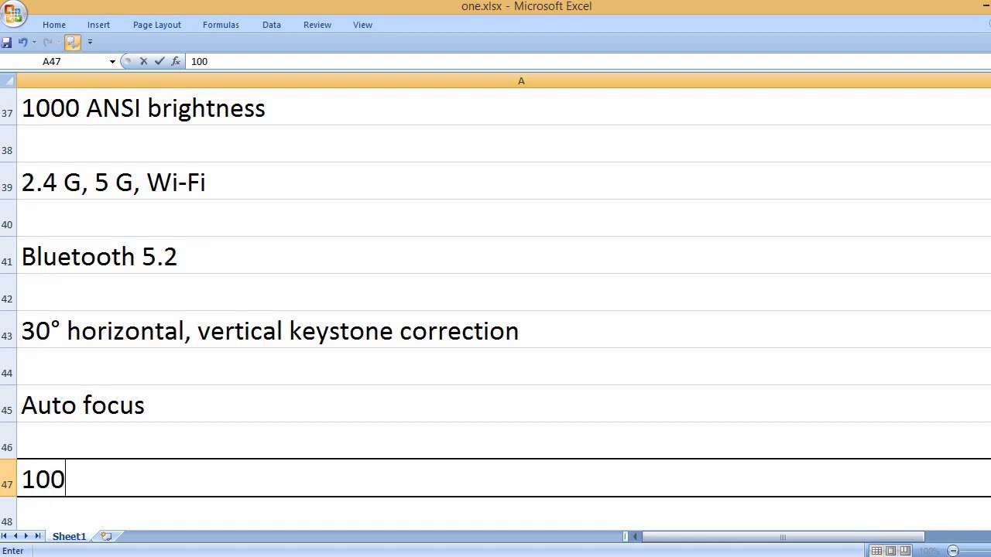
text(,000 )
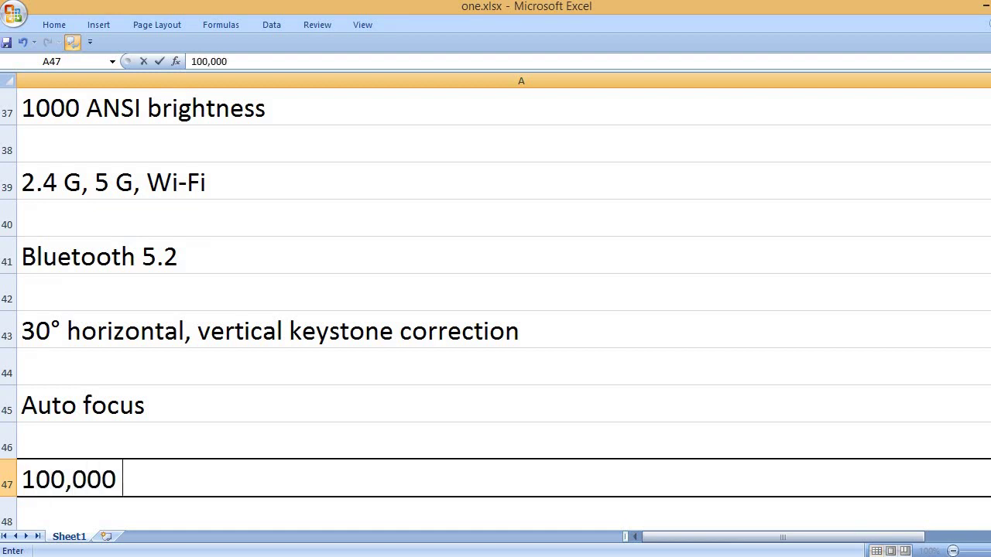
text(hours l)
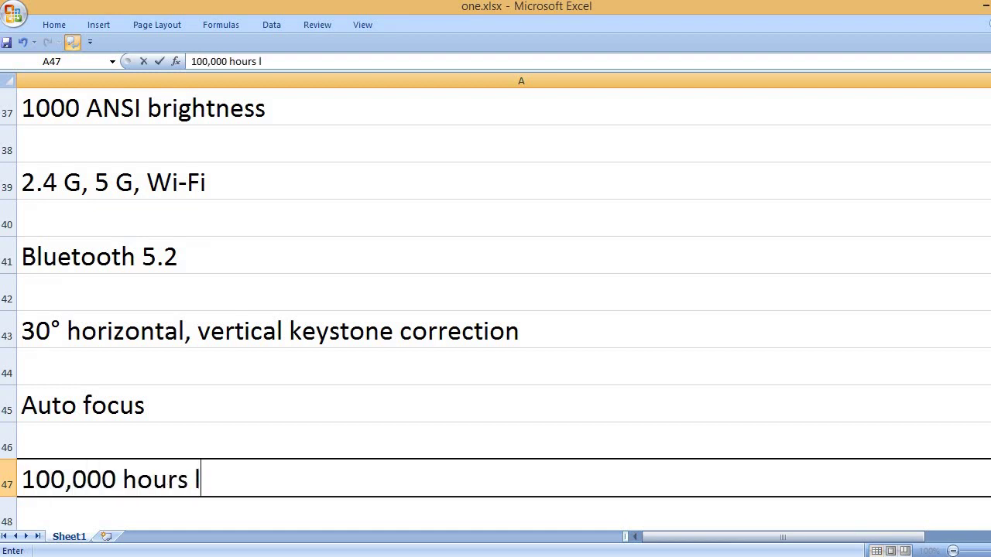
text(amp life)
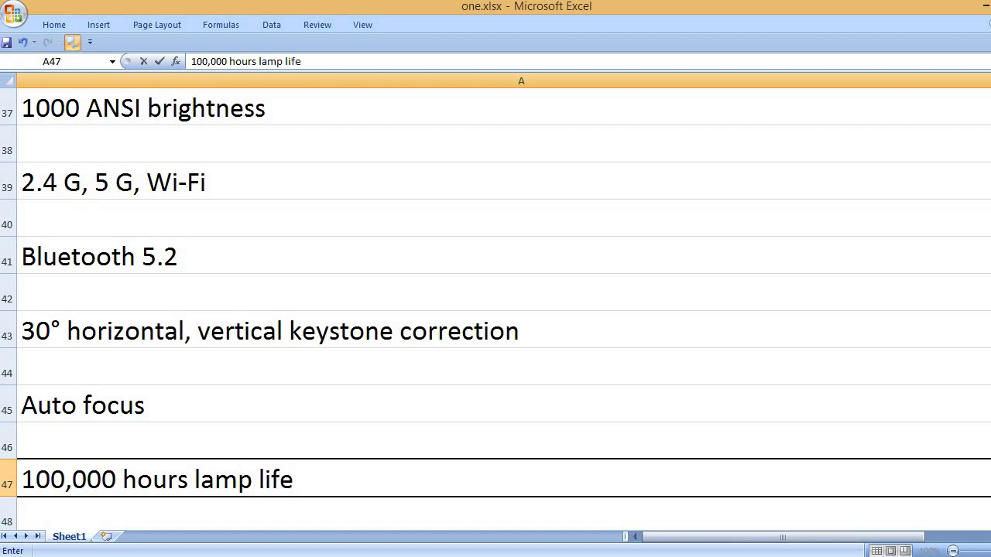
key(Return)
key(Return)
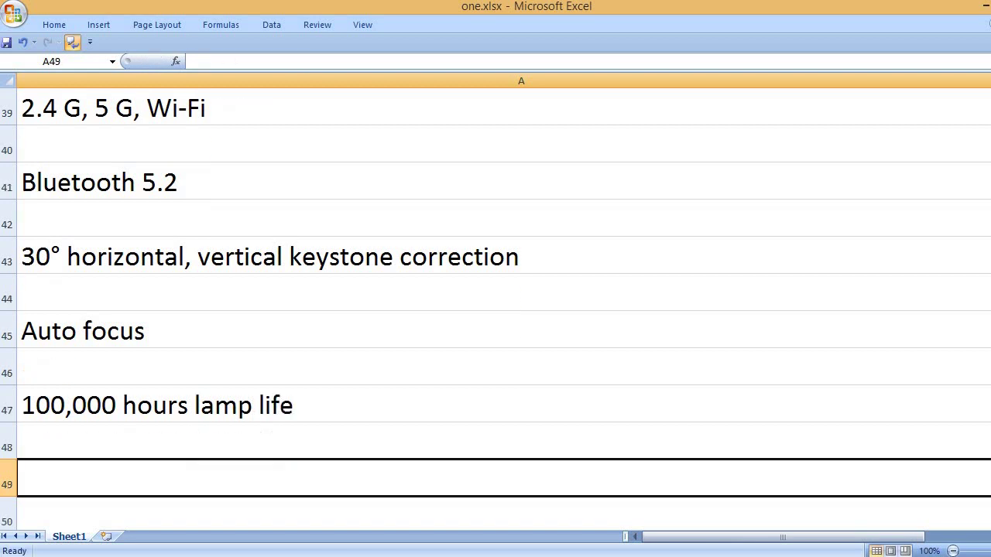
text(50%)
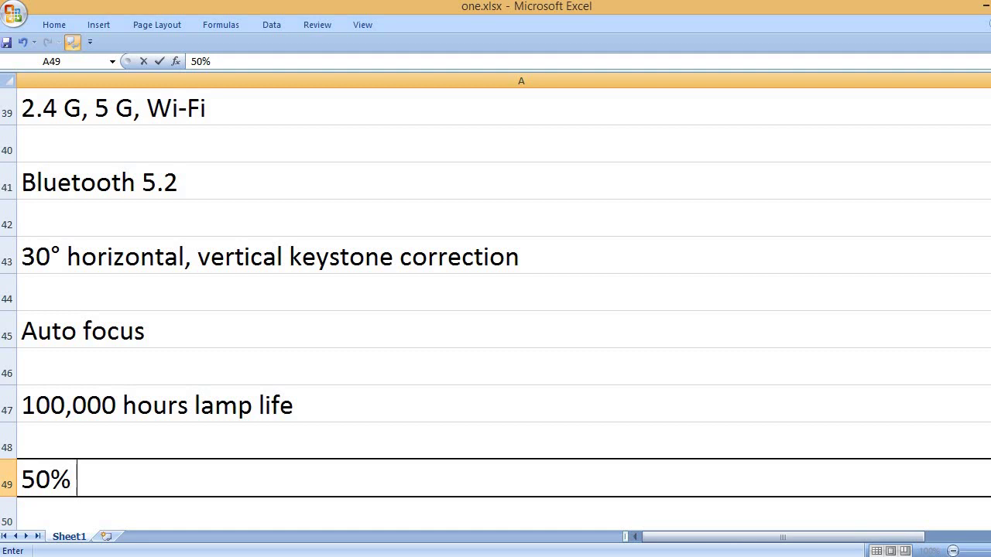
text( to 100)
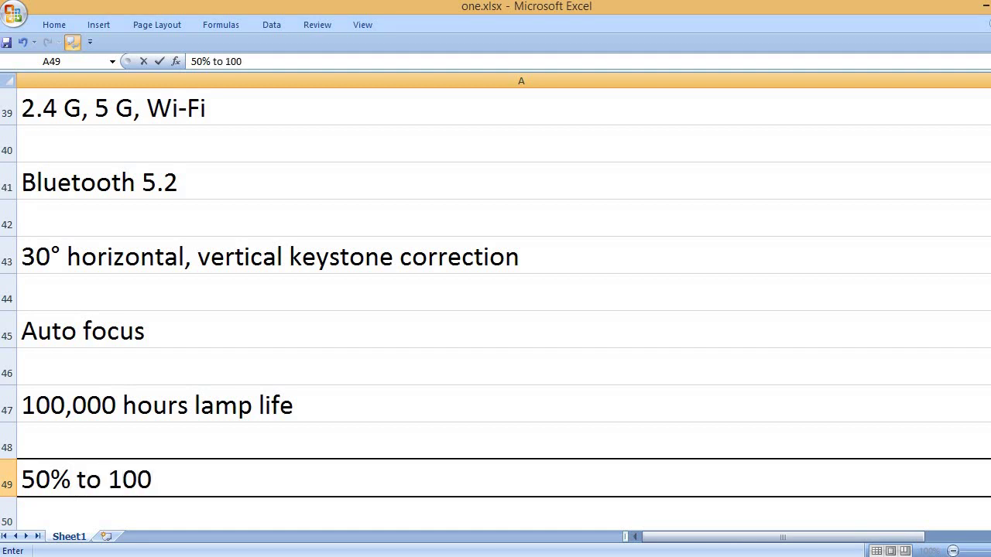
text(%)
text( zoom f)
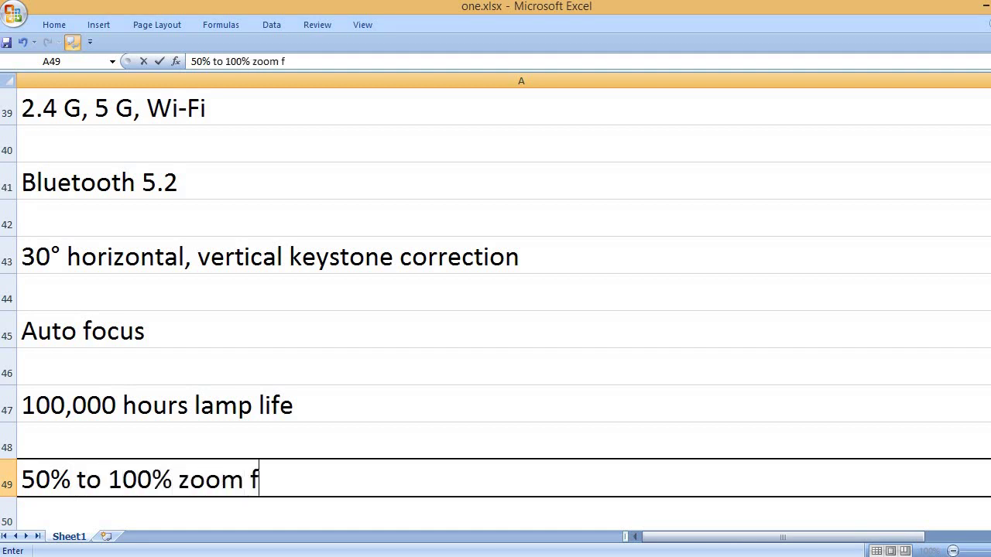
text(unction)
Add the 'Hi-Fi stereo speaker' and '8.89 pounds weight' feature rows.
key(Return)
key(Return)
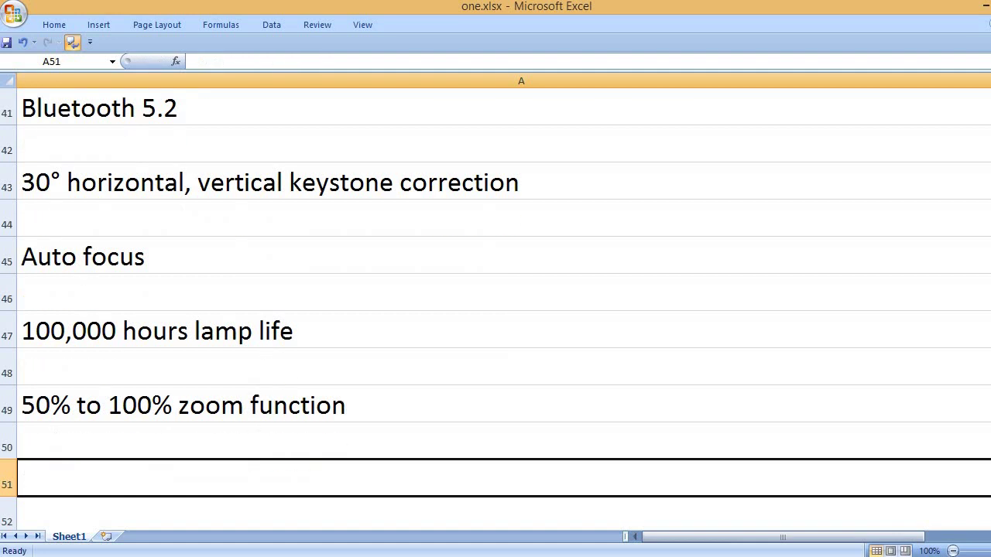
text(Hi-Fi )
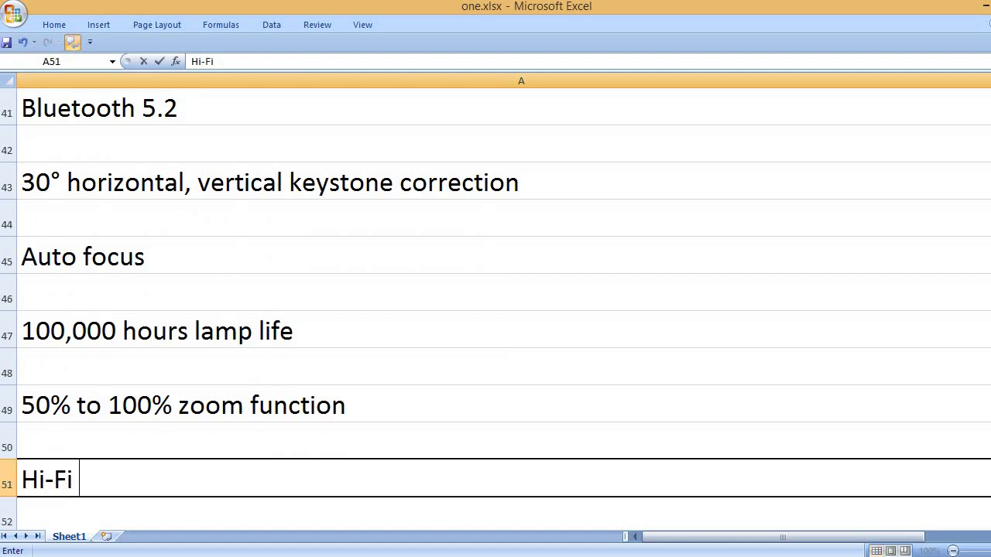
text(stereo speaker)
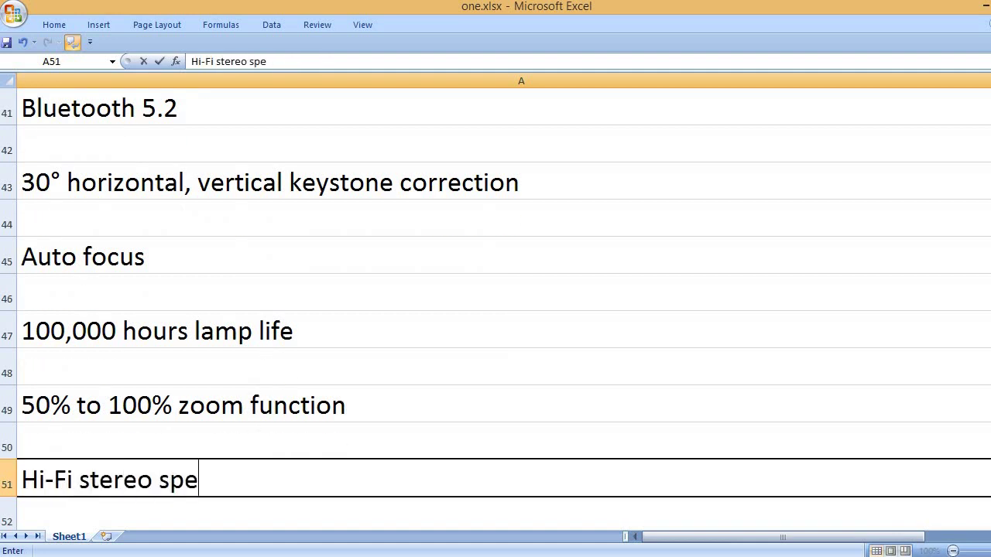
key(Return)
key(Return)
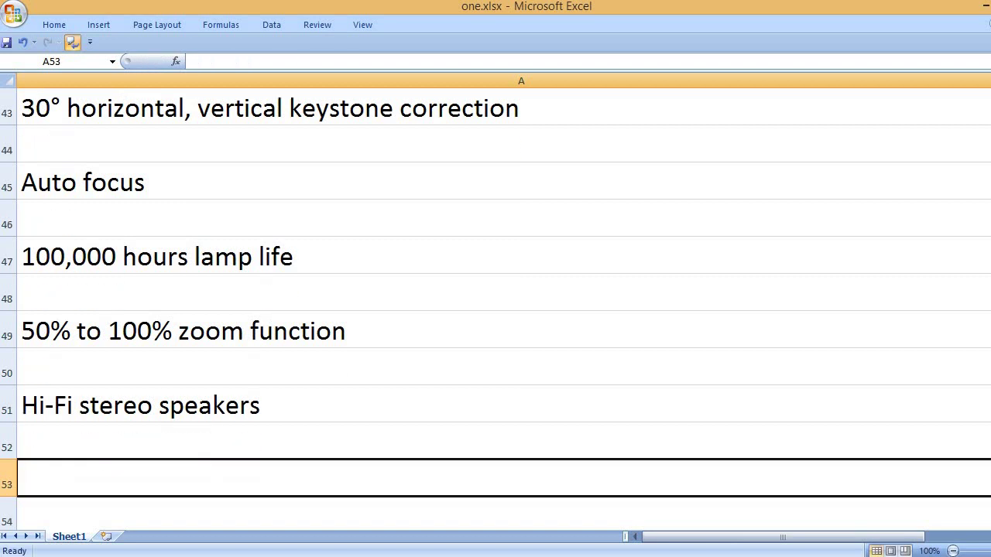
text(8.89 p)
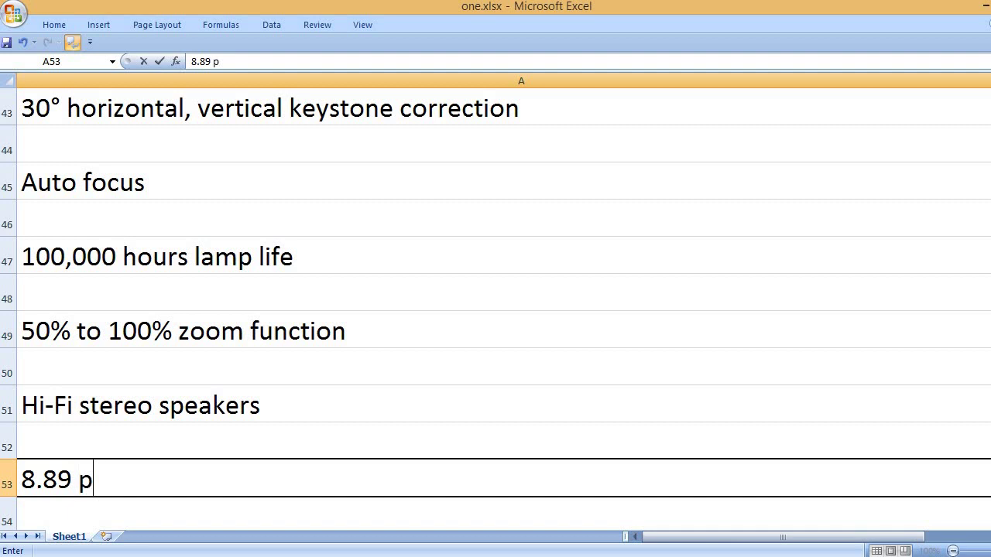
text(ounds weight)
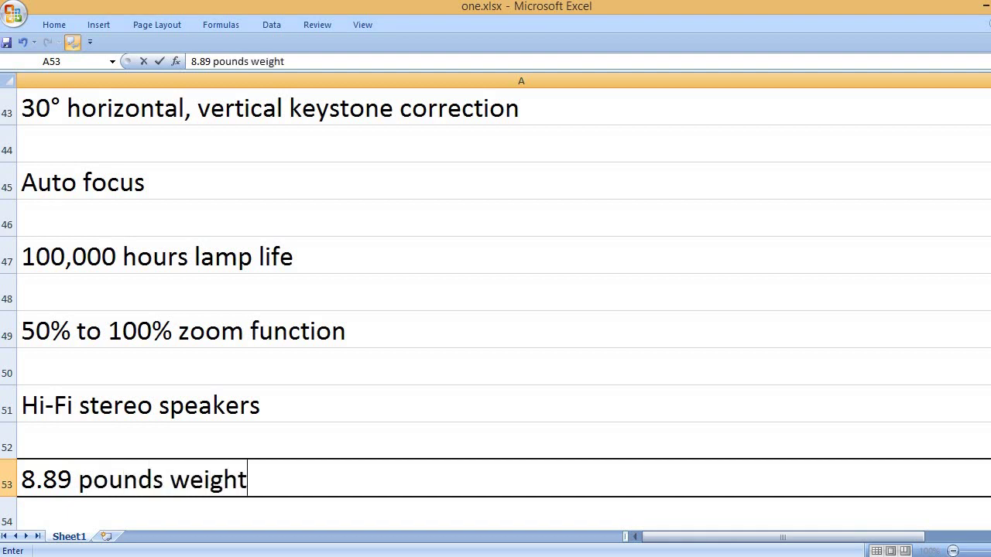
key(Return)
key(Return)
Enter the 12.91 x 9.4 x 4.25 inches size row, then 'Elephas brand name'.
text(12.)
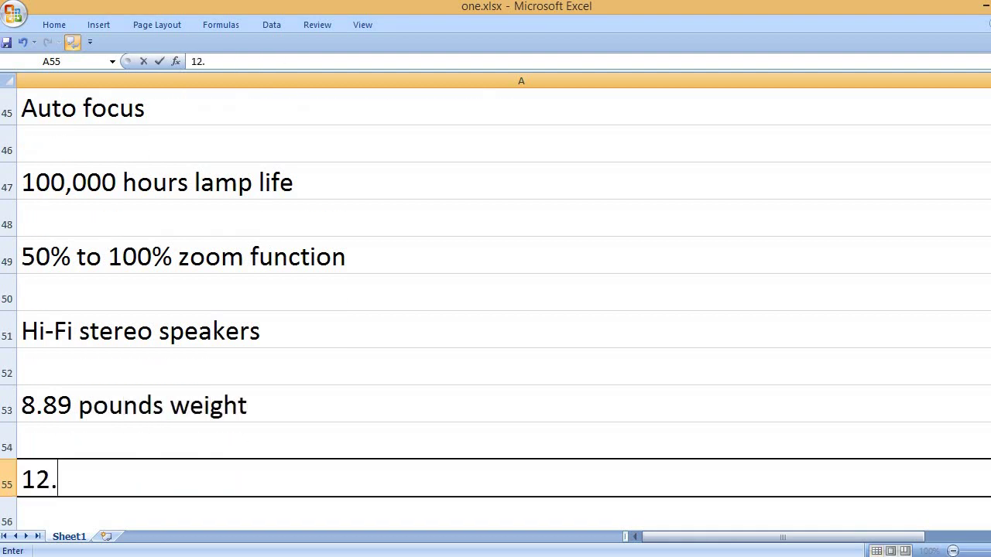
text(91 x 9.)
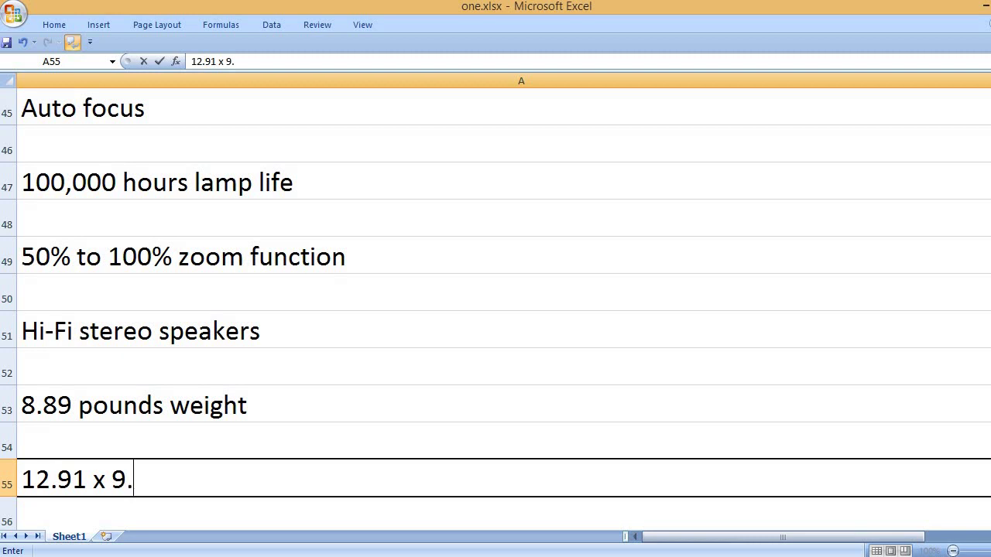
text(4 x 4)
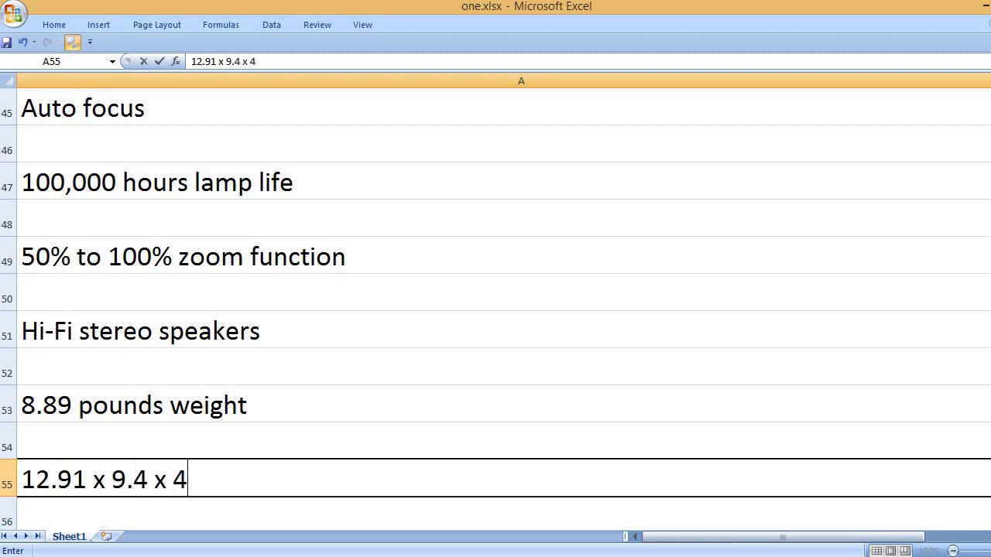
text(.25 i)
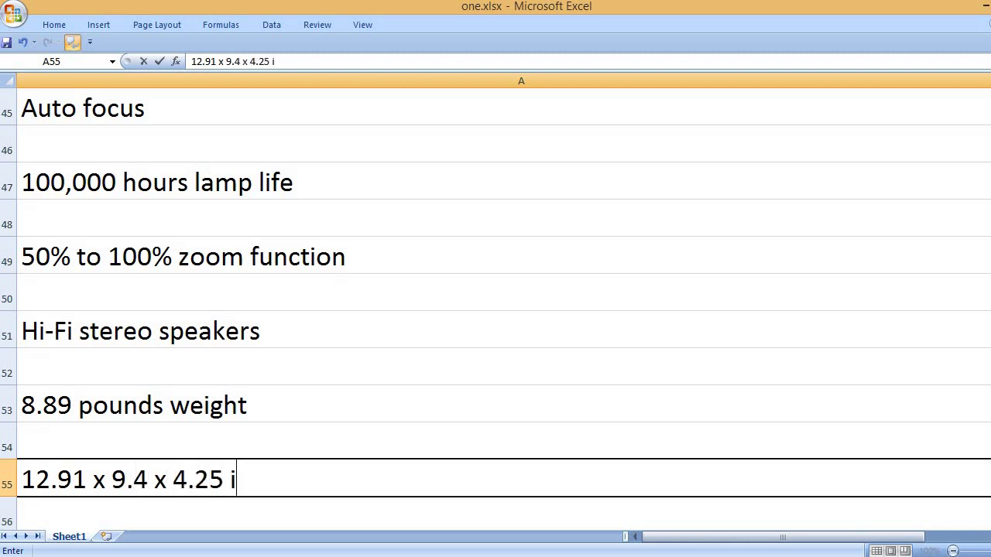
text(nches weight)
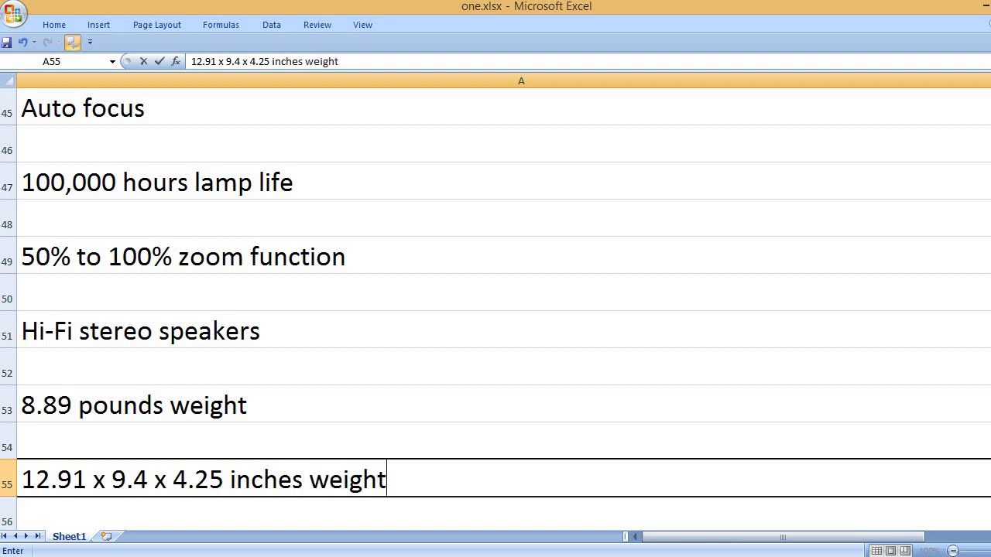
key(Return)
key(Return)
text(Elephas)
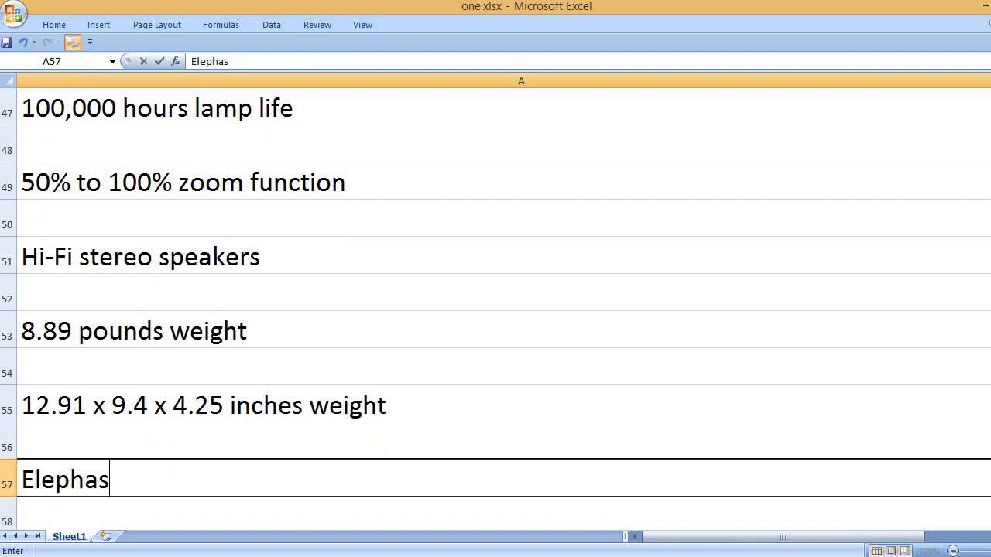
text( brand name)
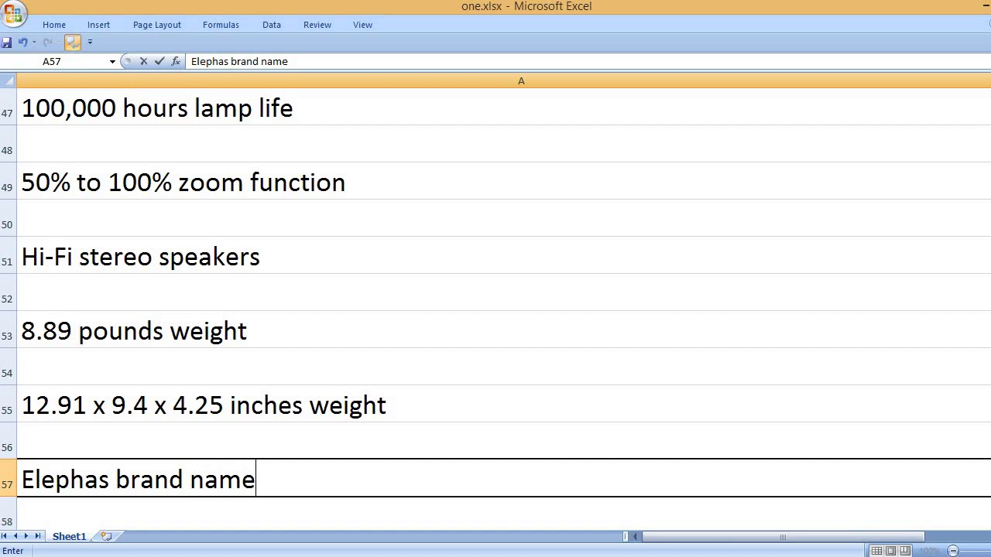
Type 'That's it, please like, comment and subscribe to my channel.' in A59.
key(Return)
key(Return)
text(t)
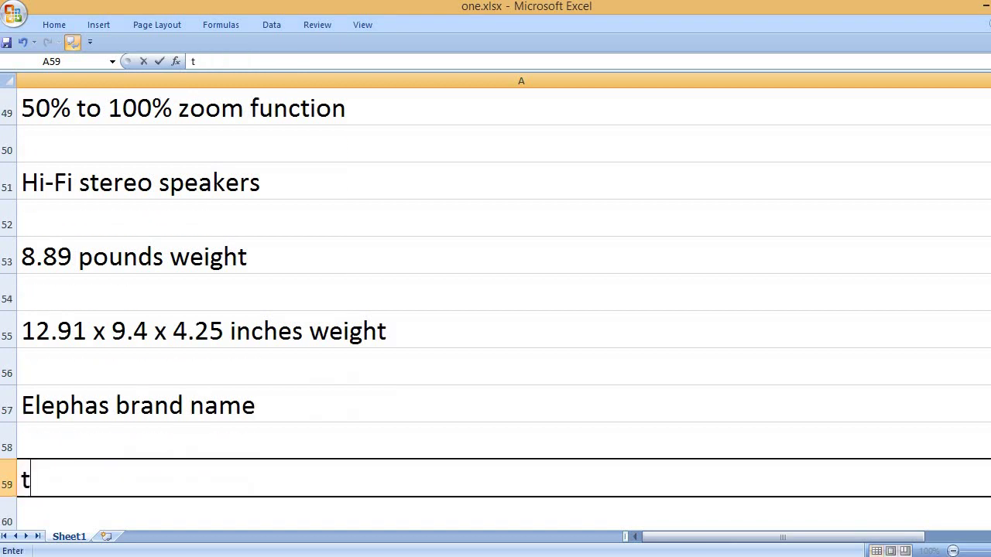
text(hat's it, plea)
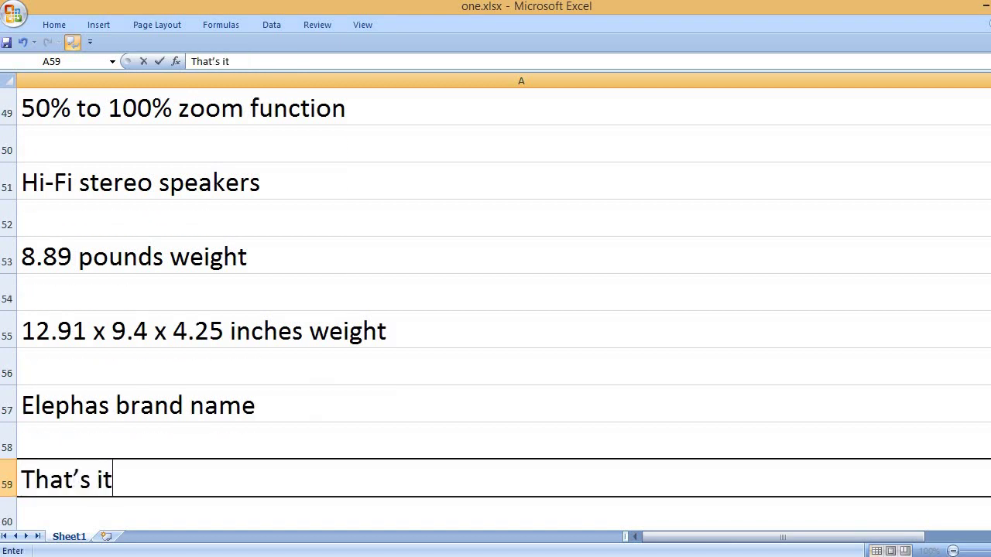
text(se like)
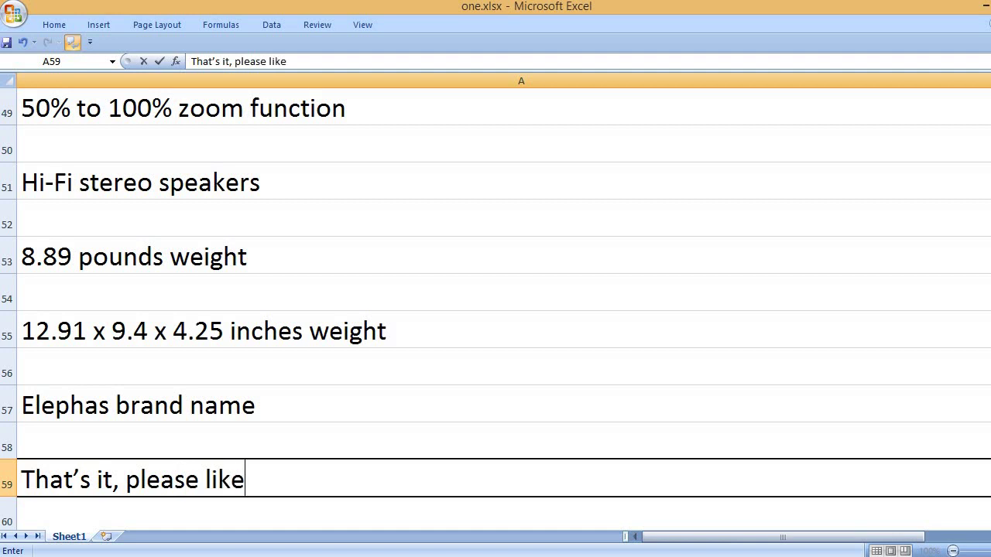
text(, comment and s)
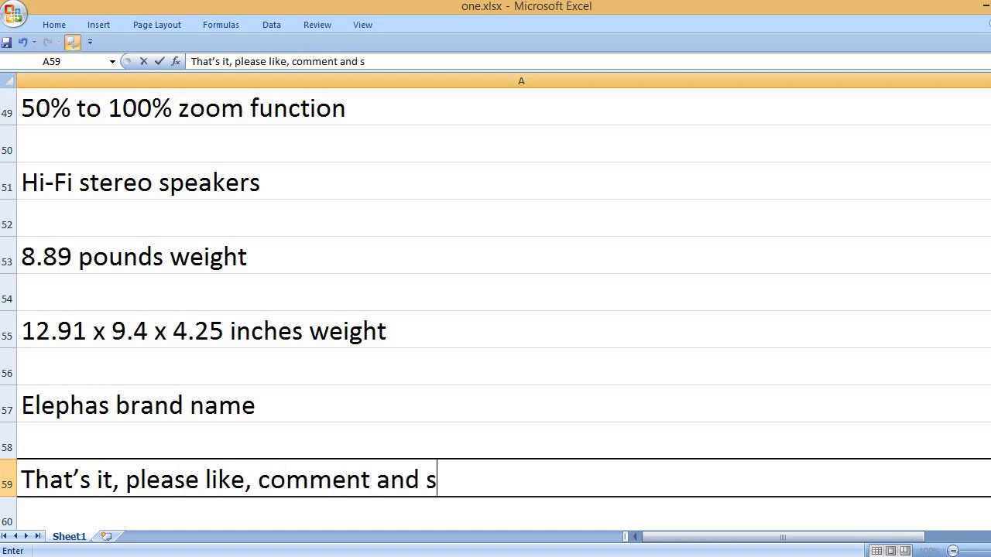
text(ubscribe to)
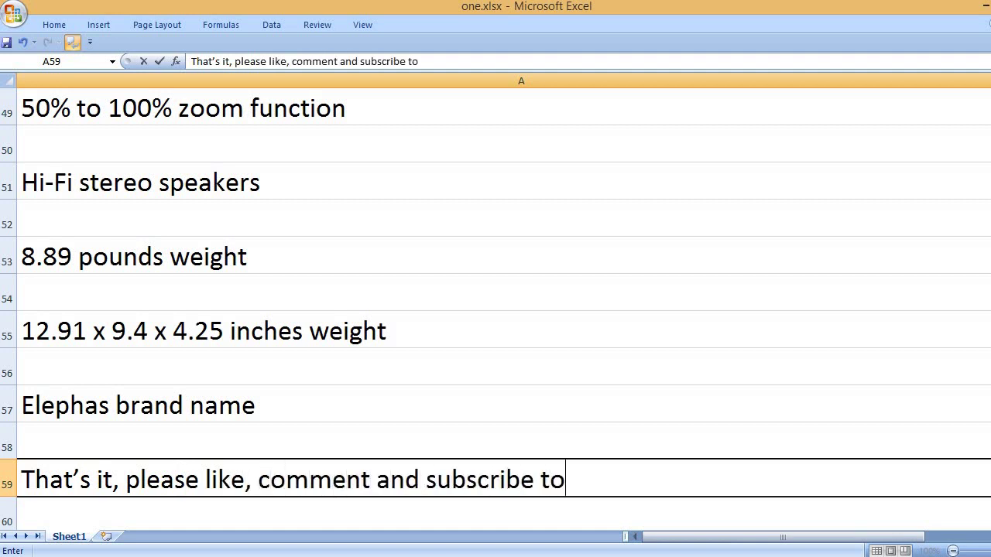
text( my channel.)
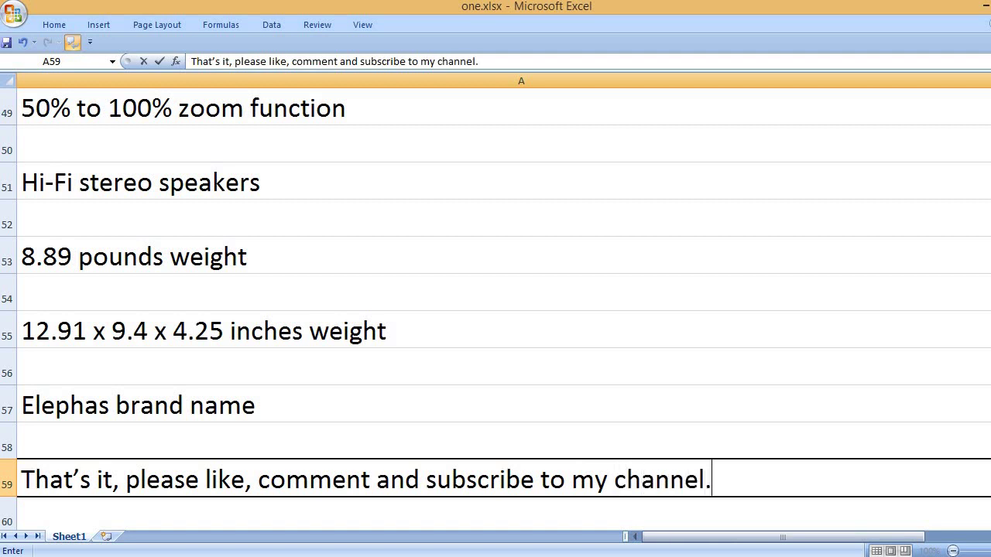
key(Return)
key(Return)
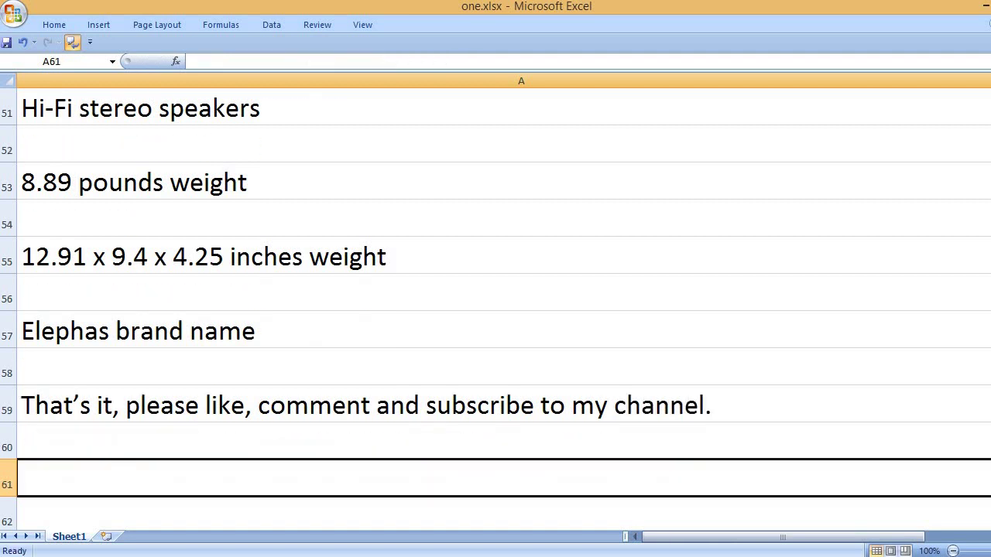